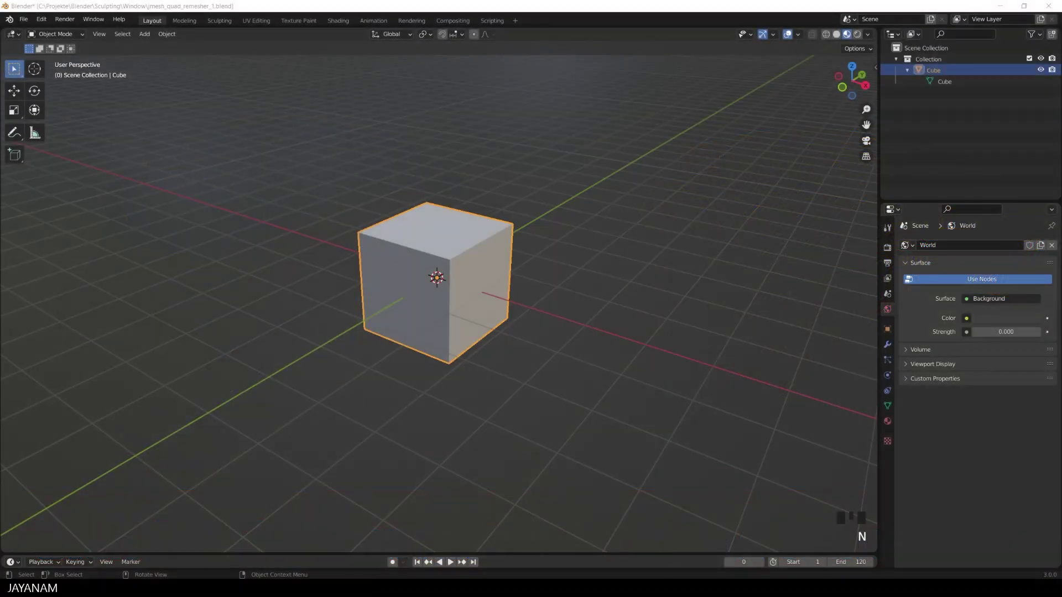
Flatten the cube along the Z axis into a thin slab by scaling its mesh.
click(440, 276)
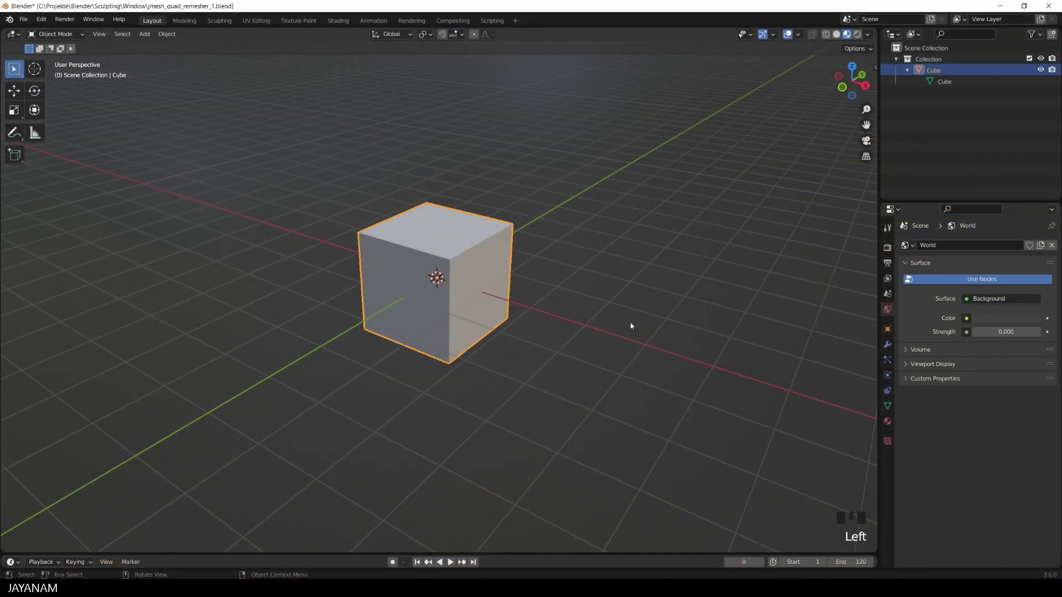
key(Tab)
key(s)
key(z)
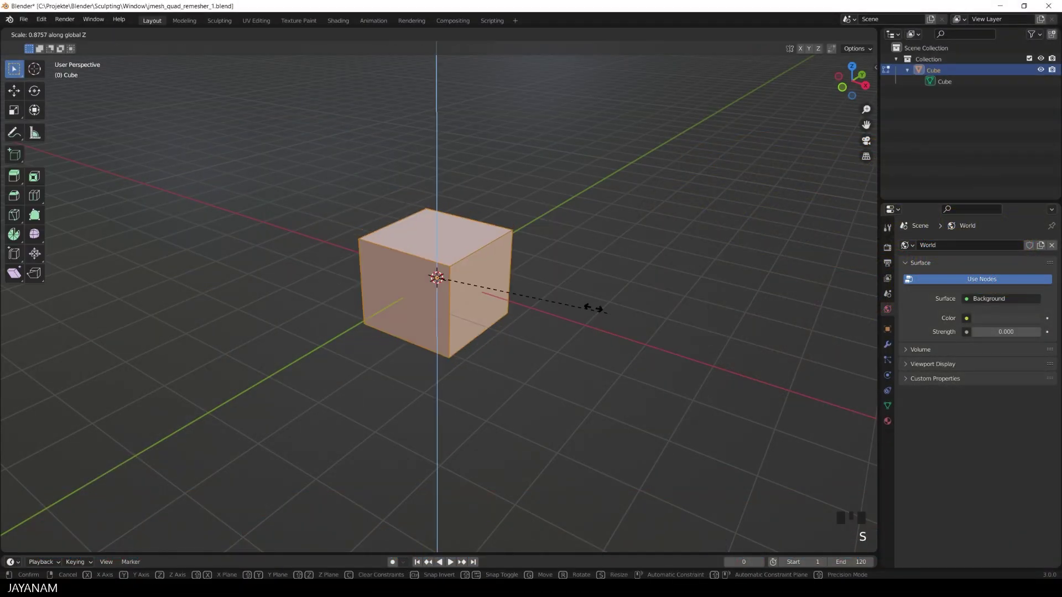
click(473, 269)
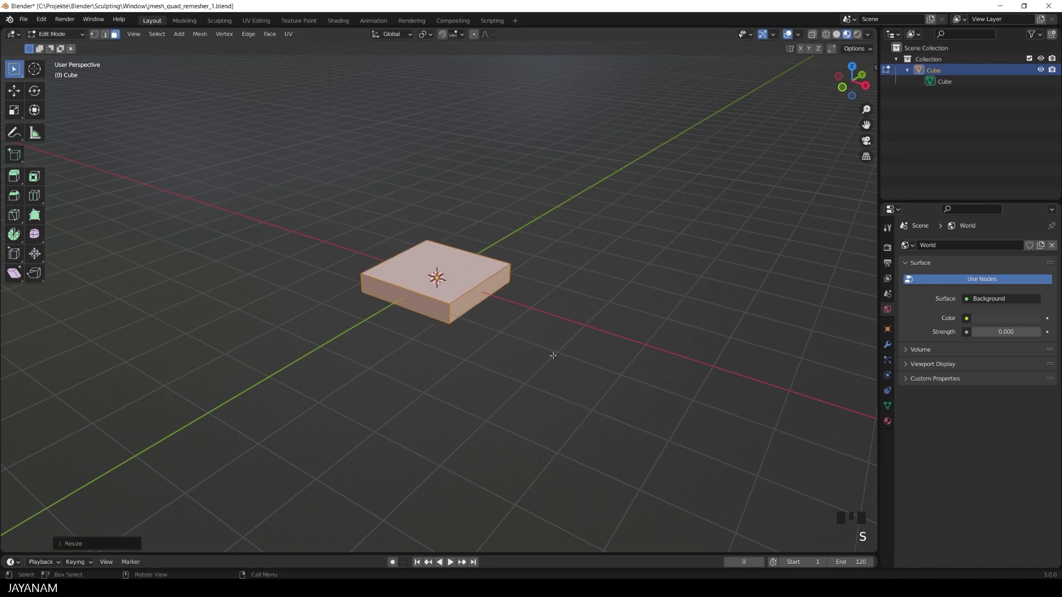
Assign the existing matDark material to the slab and return to Object Mode.
click(887, 421)
click(908, 292)
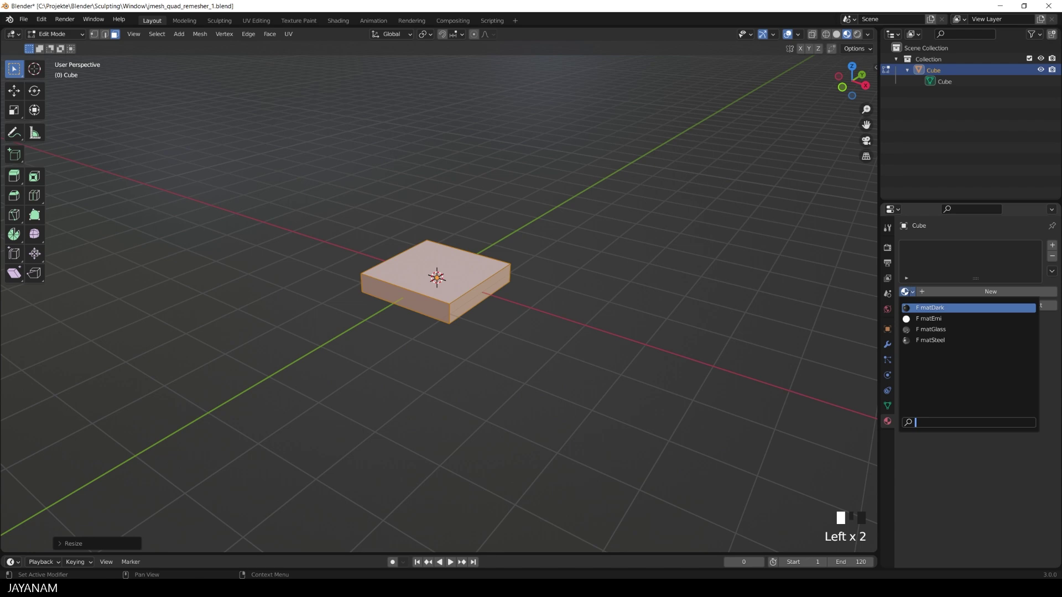
click(912, 310)
key(Tab)
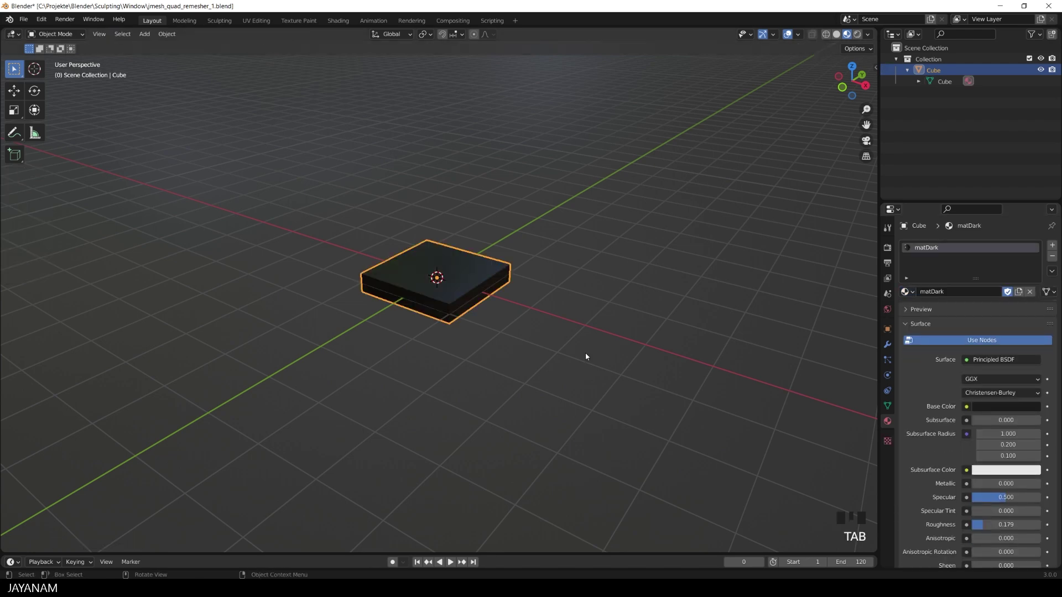
From top view, start Primitive Mode with a circle set to Difference, and edit the slab's mesh with edge selection.
middle_drag(389, 341, 562, 411)
scroll(614, 401, up, 3)
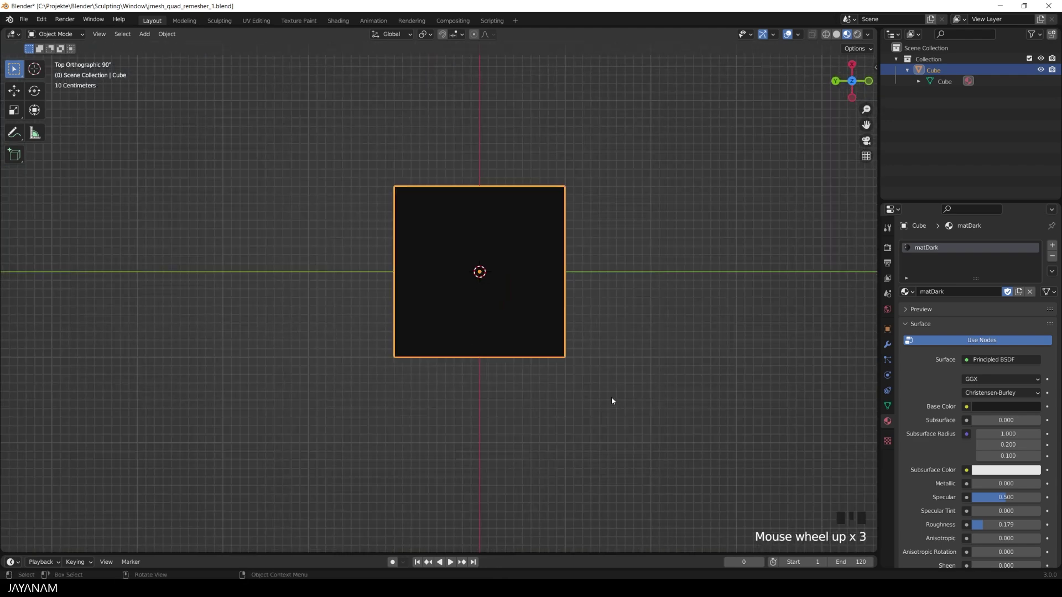
key(shift+ctrl+p)
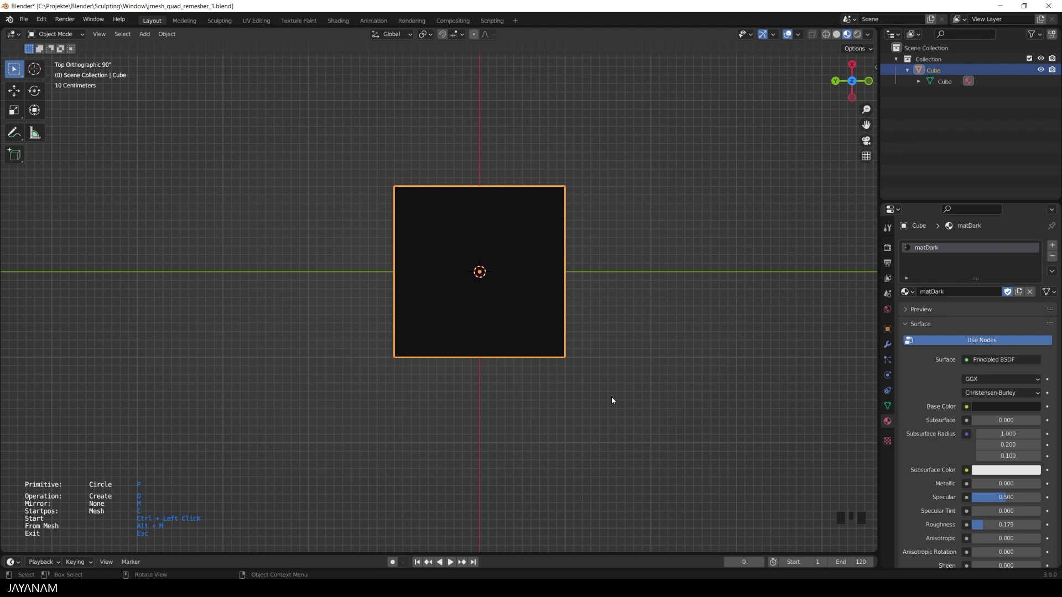
key(o)
key(Tab)
click(105, 34)
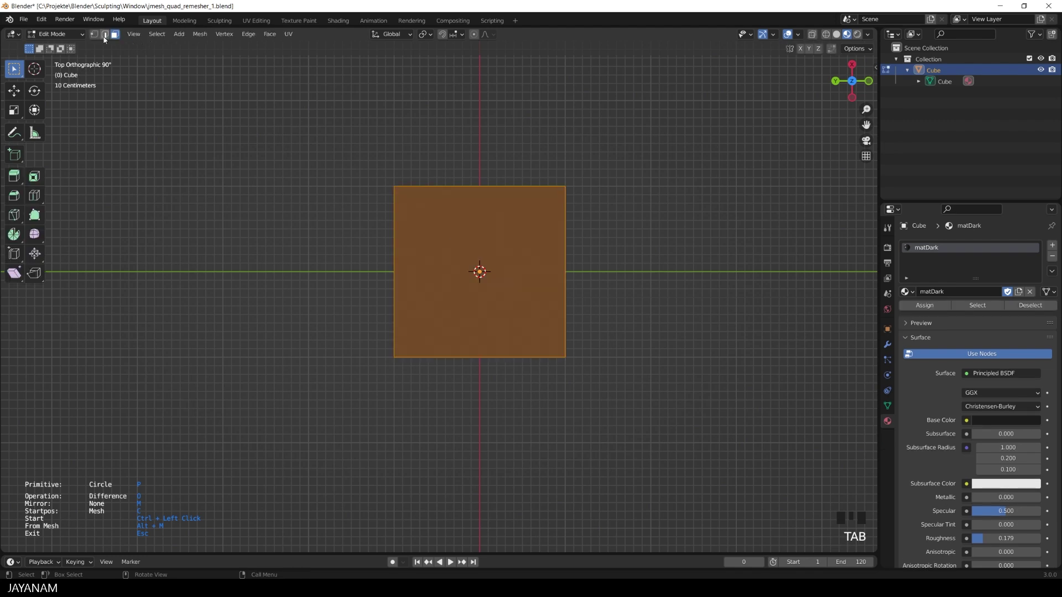
Draw a cutter circle with a radius of about 0.3 m centred on the midpoint of the slab's -X edge.
click(445, 354)
click(445, 355)
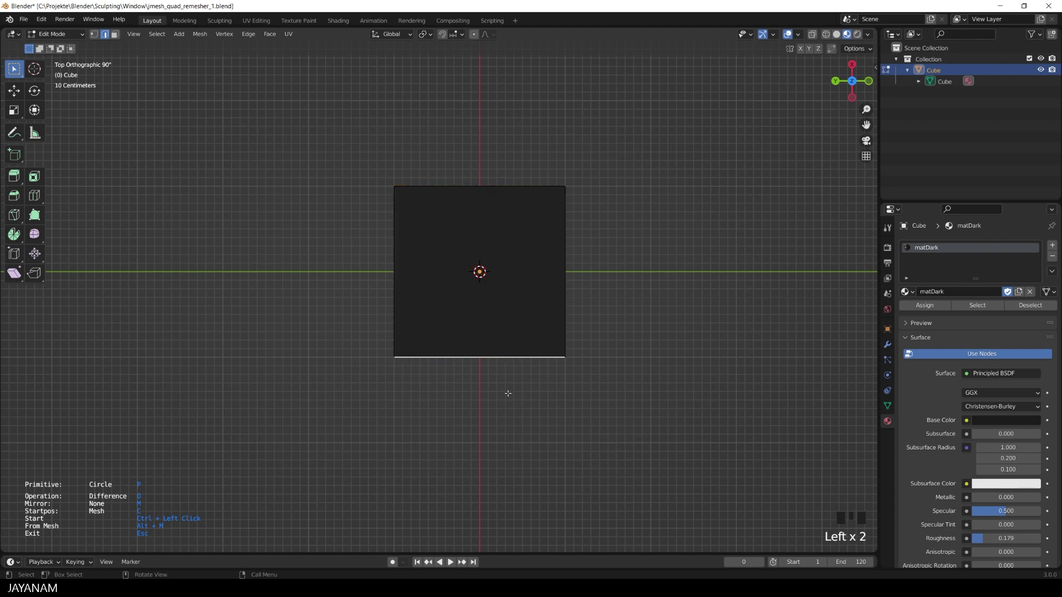
ctrl+click(479, 357)
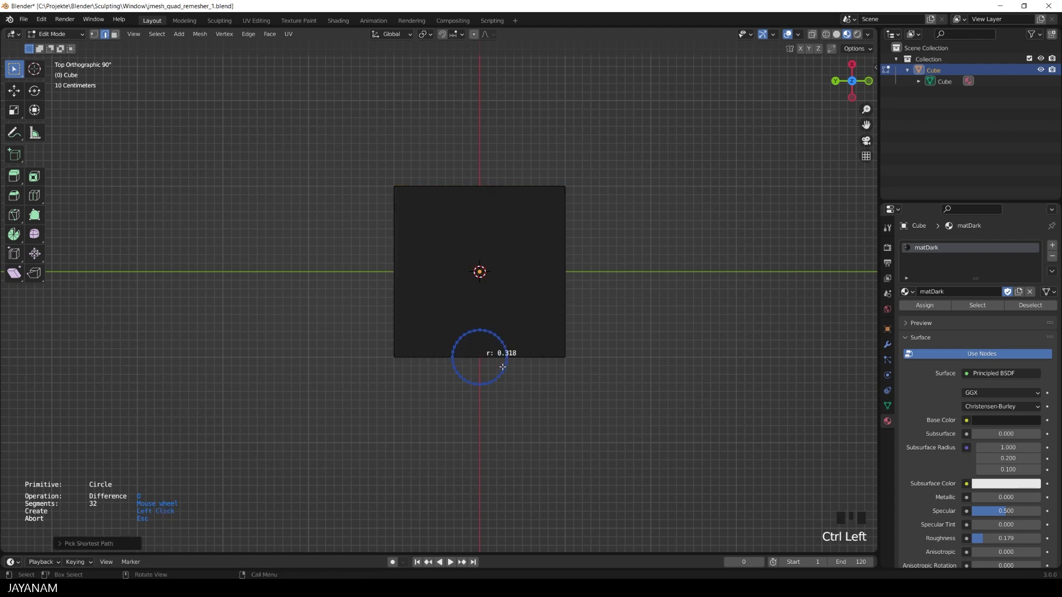
click(500, 364)
Move the cutter circle along the slab's edge and array it with count 1 and a distance of 1002 mm.
drag(493, 360, 448, 365)
click(448, 367)
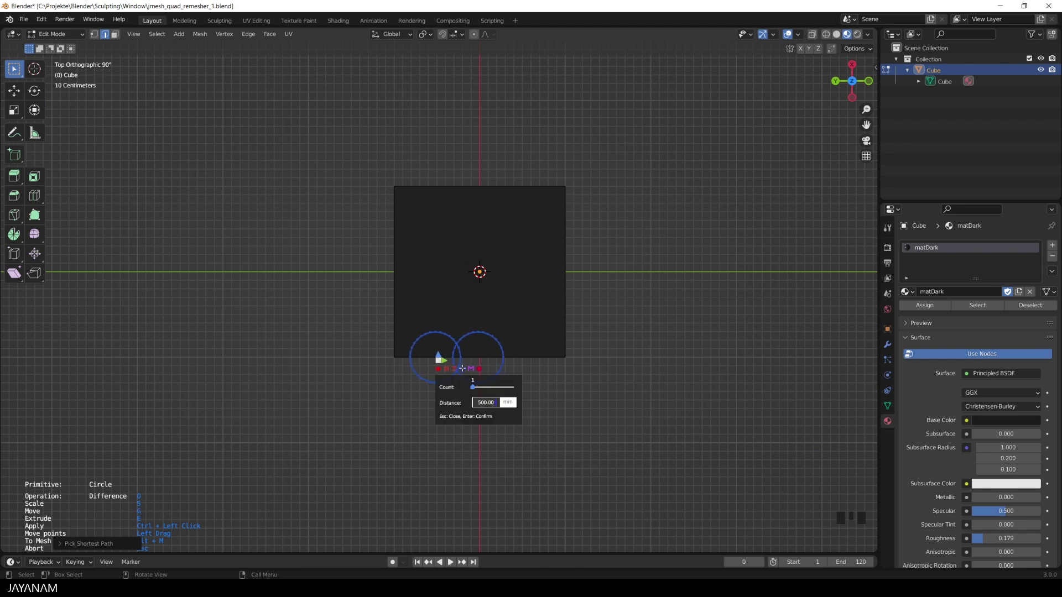
drag(593, 404, 626, 405)
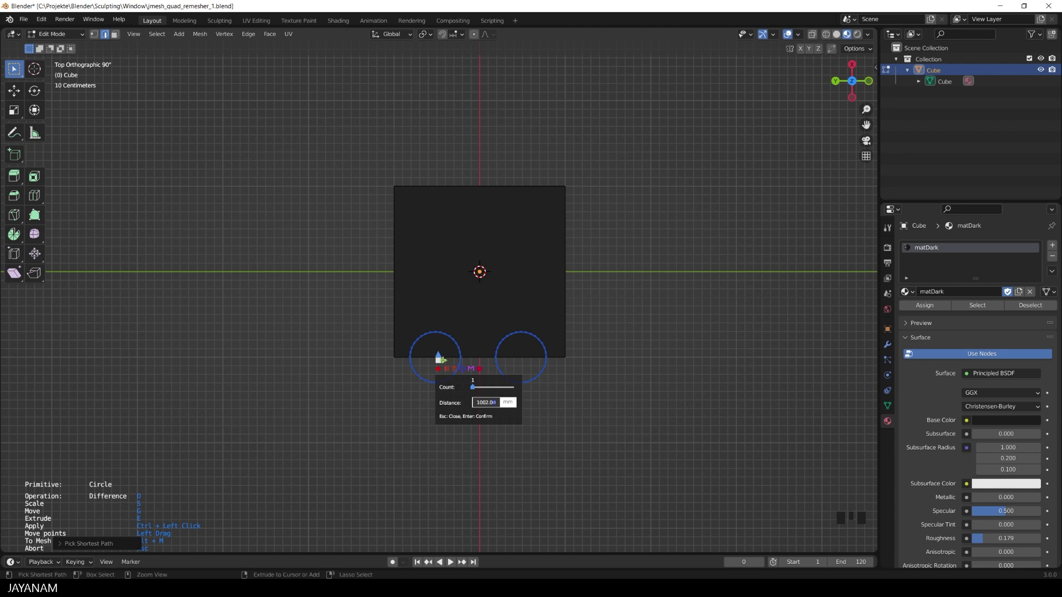
ctrl+drag(444, 361, 446, 361)
key(Return)
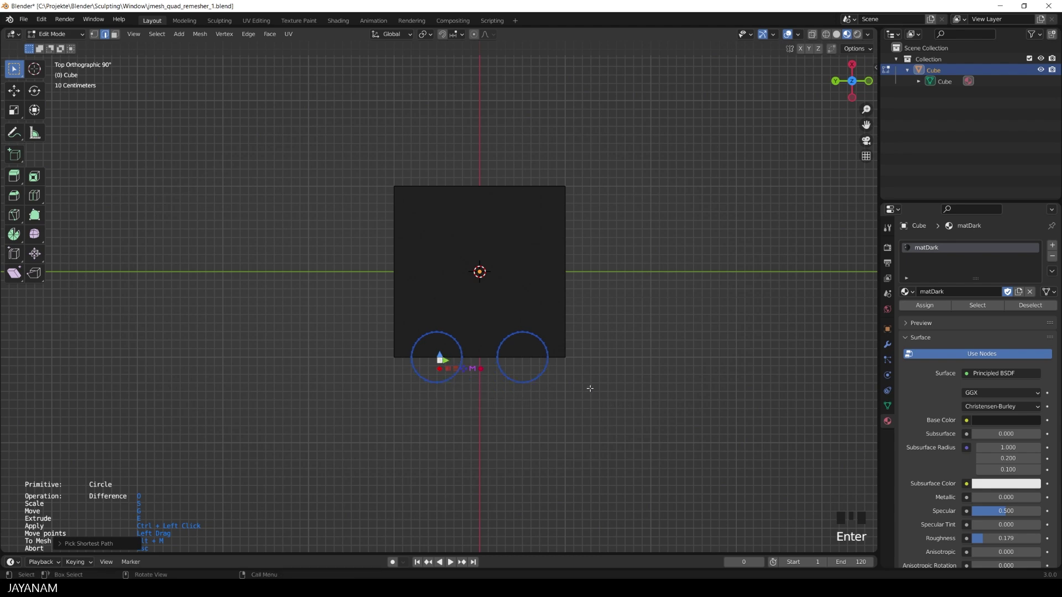
Extrude both circles to about half the slab's thickness and cut them out of it, then return to Object Mode.
middle_drag(655, 407, 628, 308)
key(e)
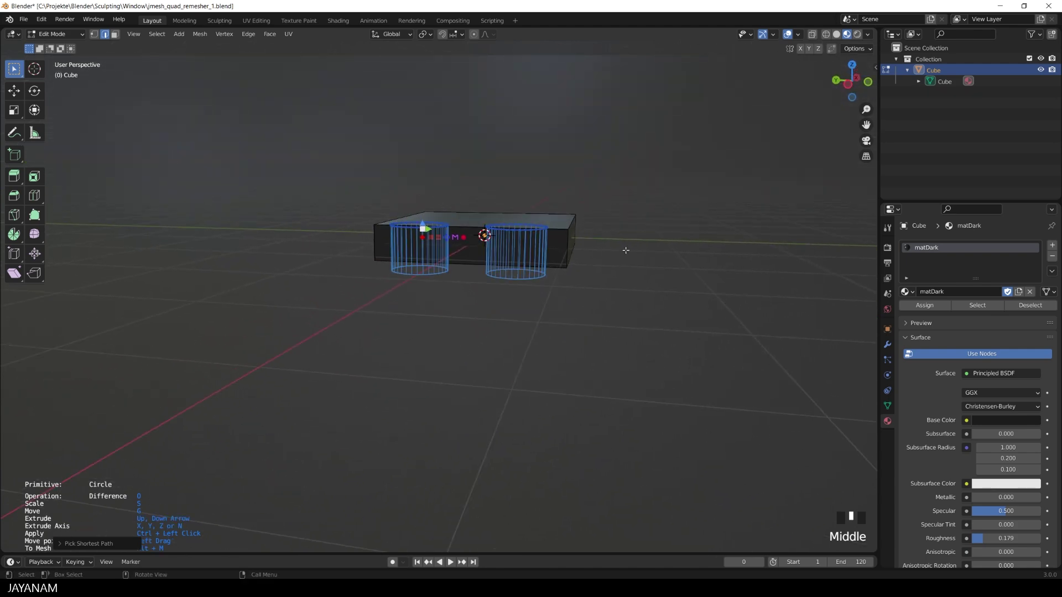
click(625, 241)
middle_drag(625, 239, 642, 237)
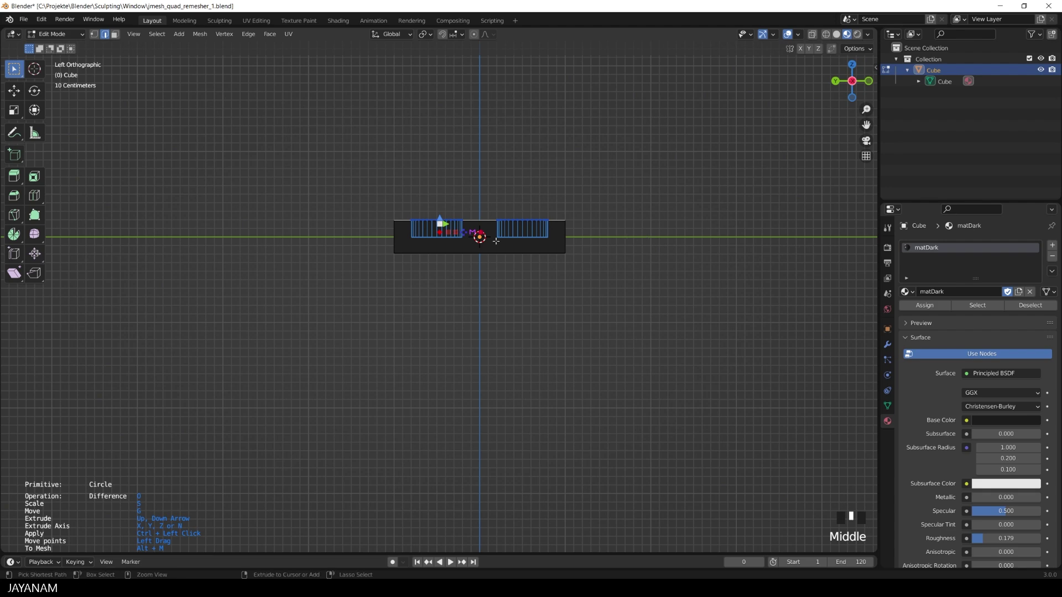
ctrl+click(645, 238)
middle_drag(648, 238, 605, 313)
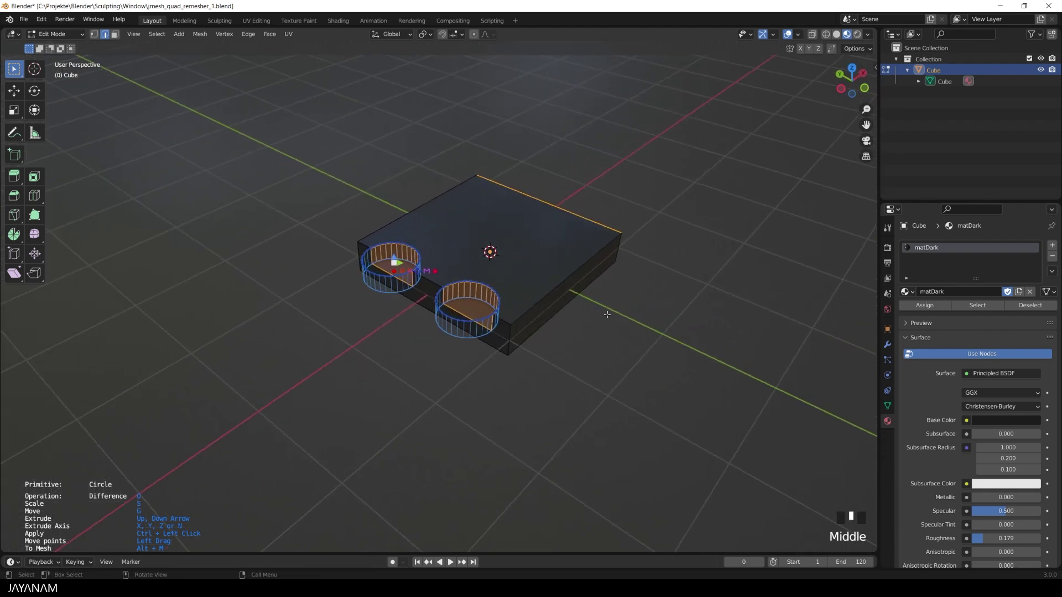
key(Escape)
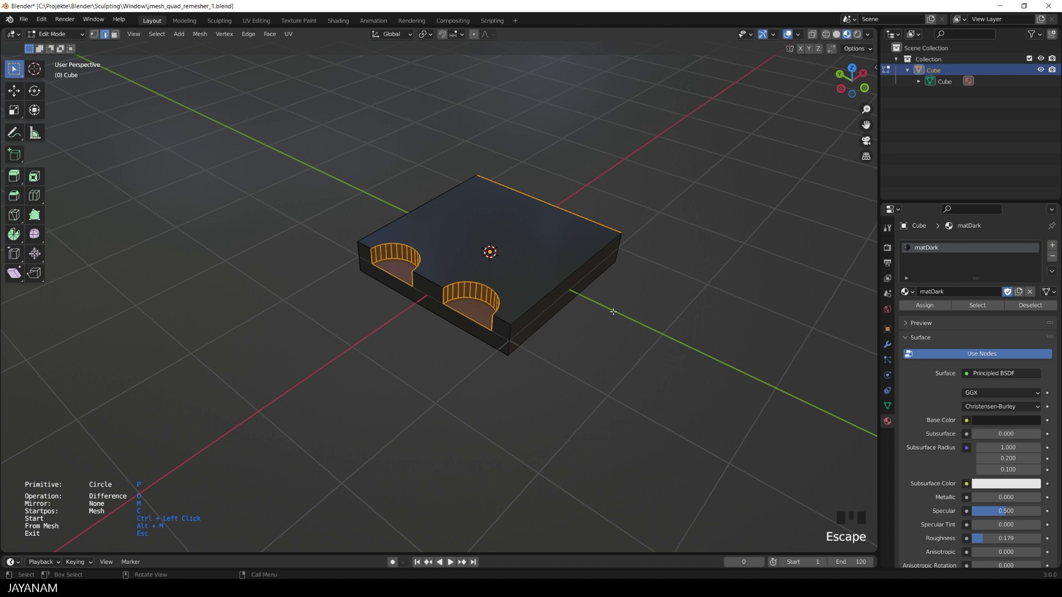
key(Tab)
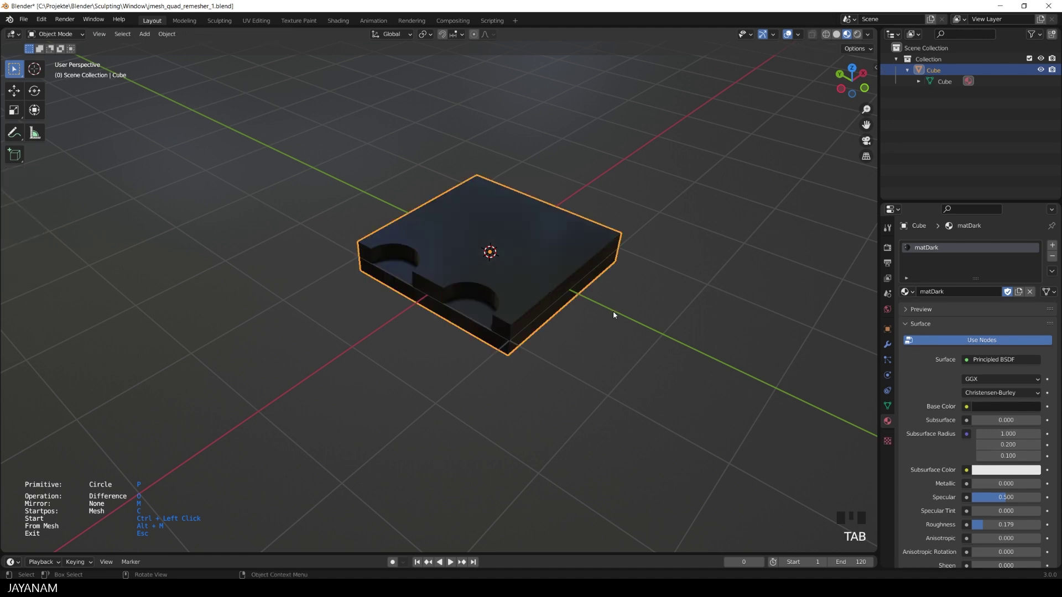
Symmetrize the slab from its -X side to copy the two cutouts to the opposite edge, and exit Primitive Mode.
key(n)
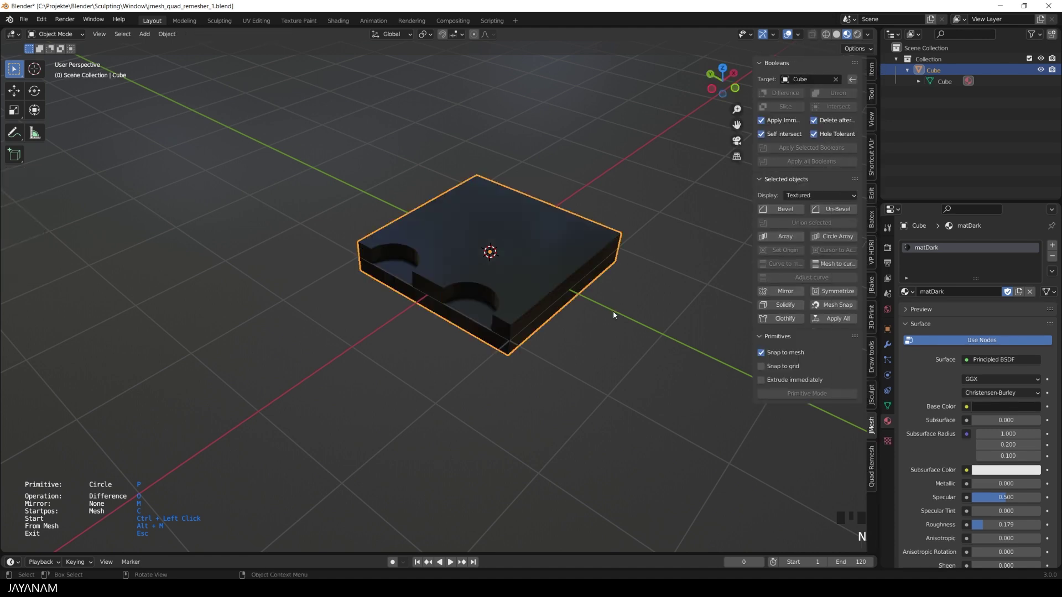
click(837, 290)
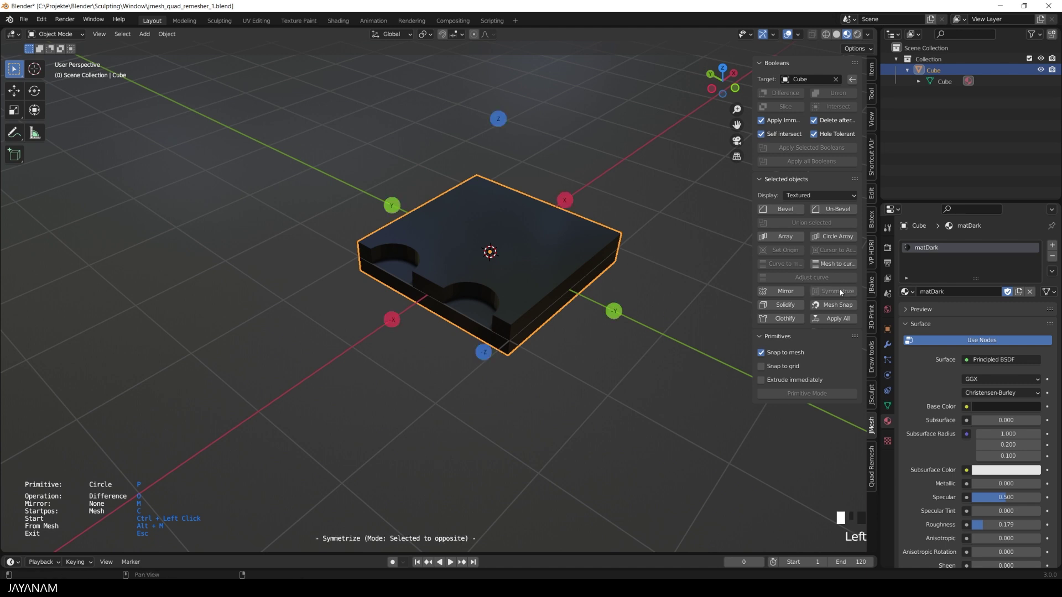
click(392, 319)
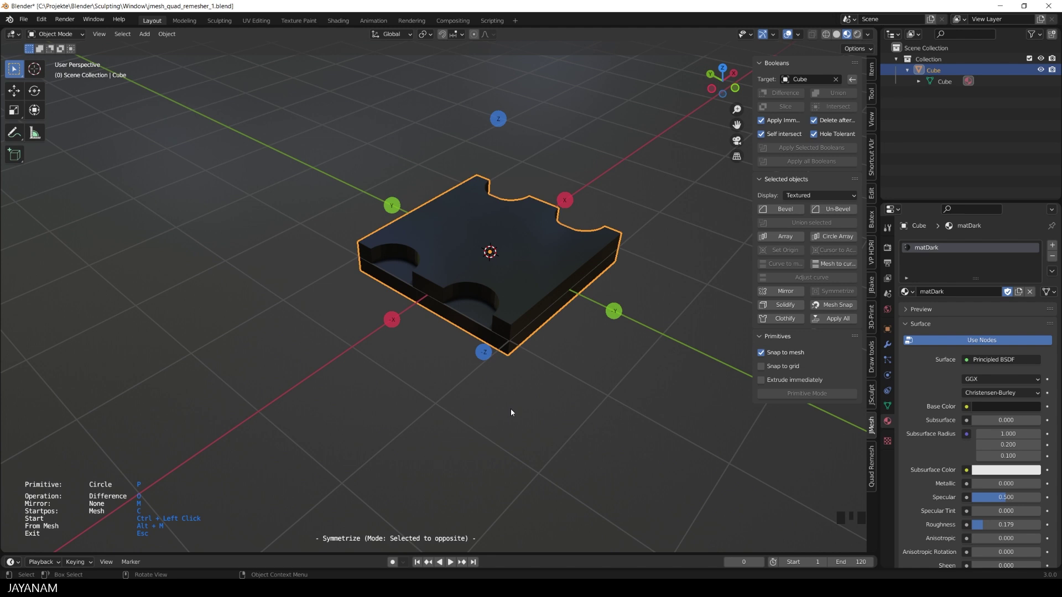
key(Escape)
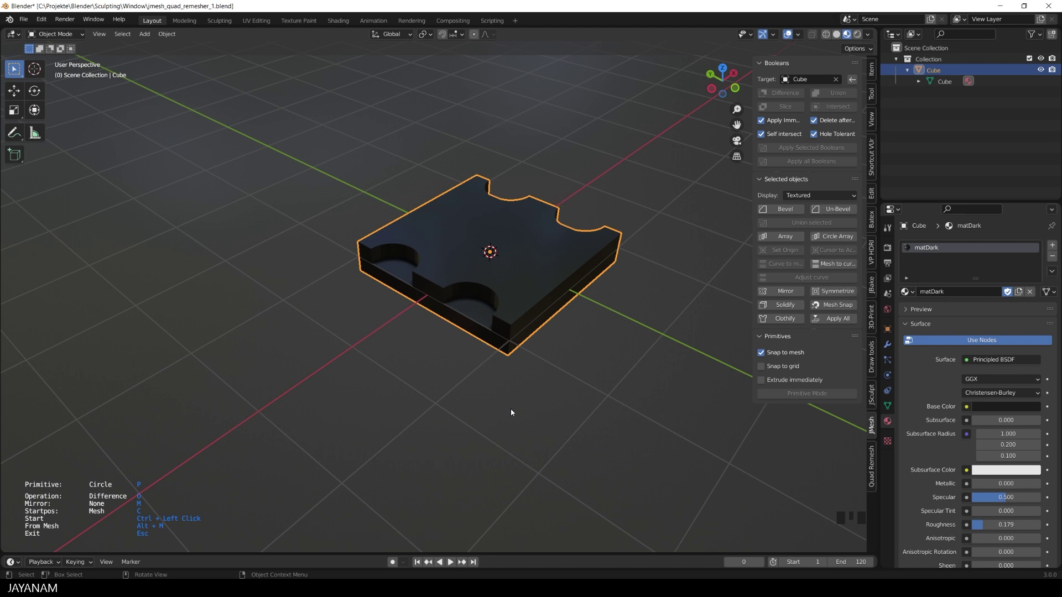
key(Escape)
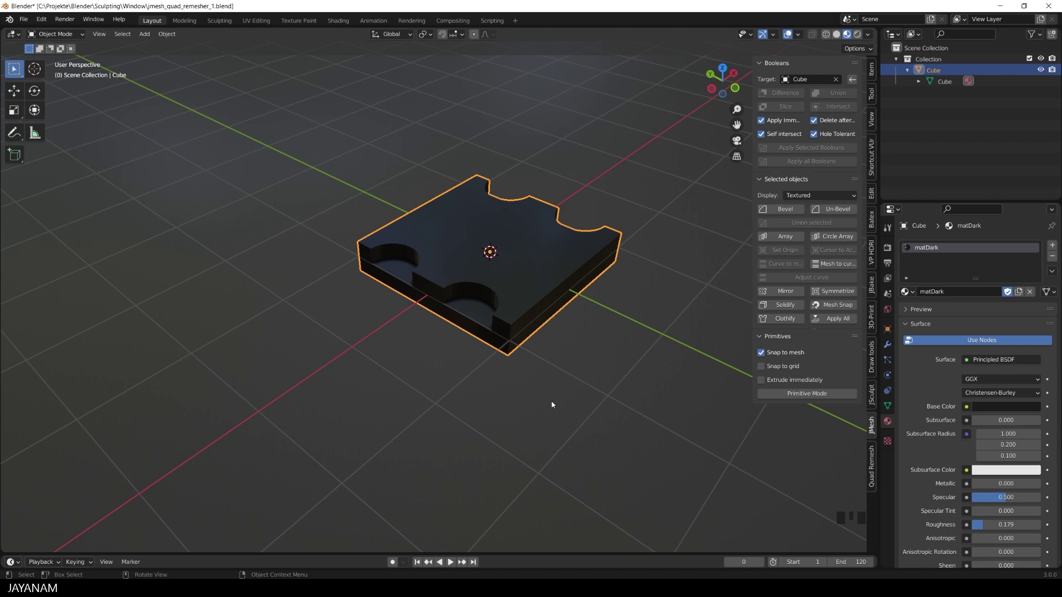
Bevel the slab's edges with a width of 6 mm, keeping the modifier unapplied.
middle_drag(574, 393, 553, 387)
scroll(603, 376, up, 2)
click(784, 209)
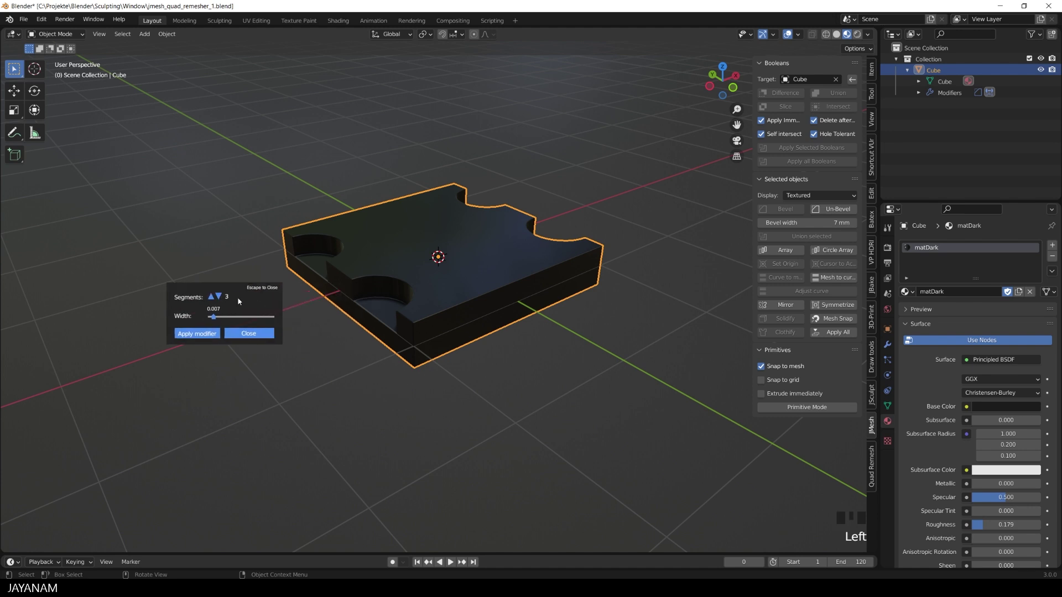
scroll(332, 335, up, 2)
drag(214, 318, 214, 320)
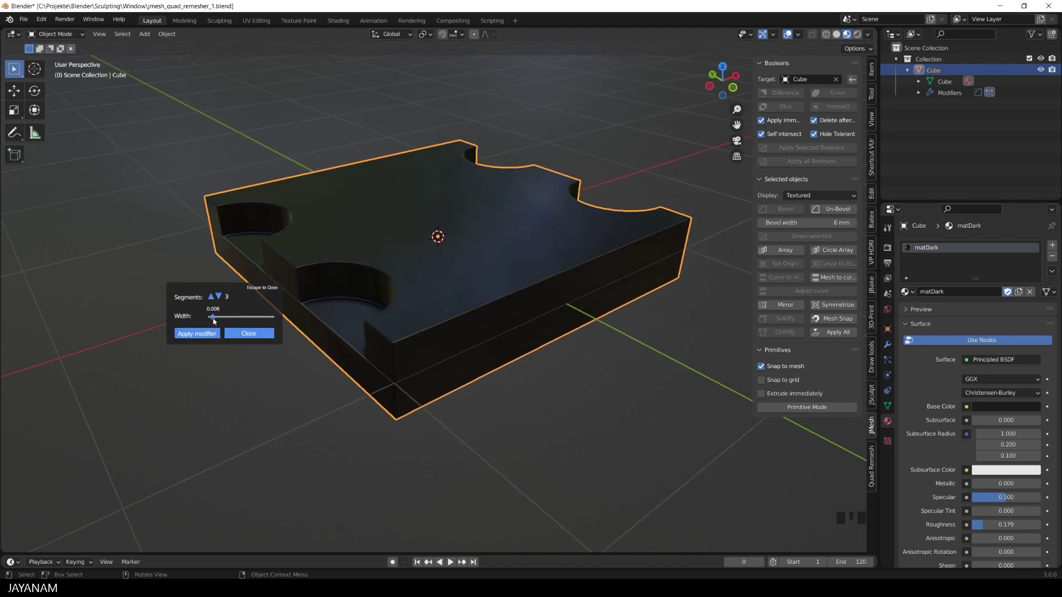
click(249, 334)
middle_drag(343, 365, 467, 391)
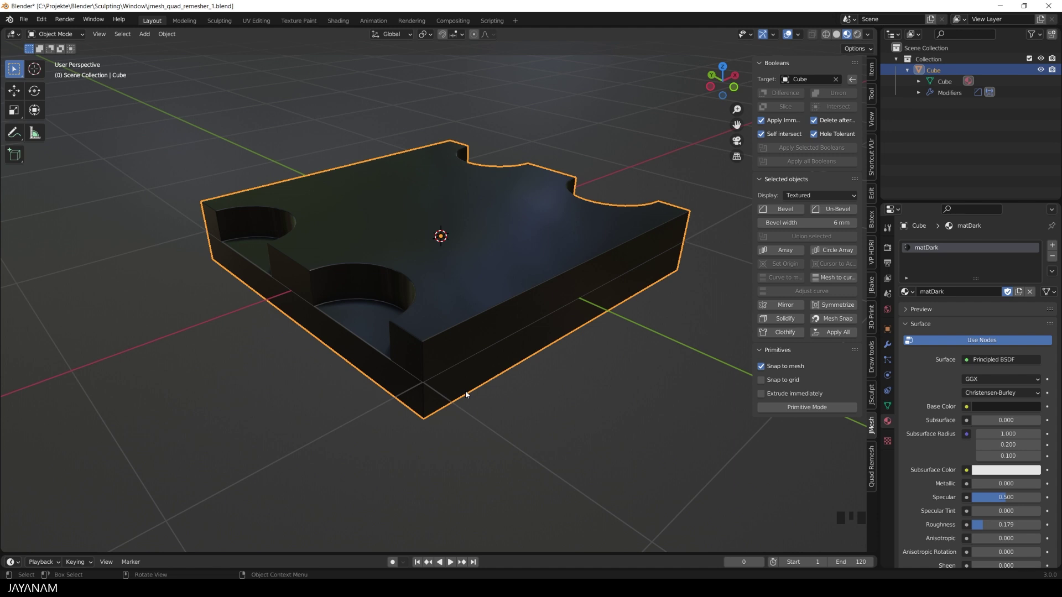
Add a Simple Deform modifier to the slab, set it to Bend and set its angle to 13.4°.
middle_drag(475, 387, 536, 351)
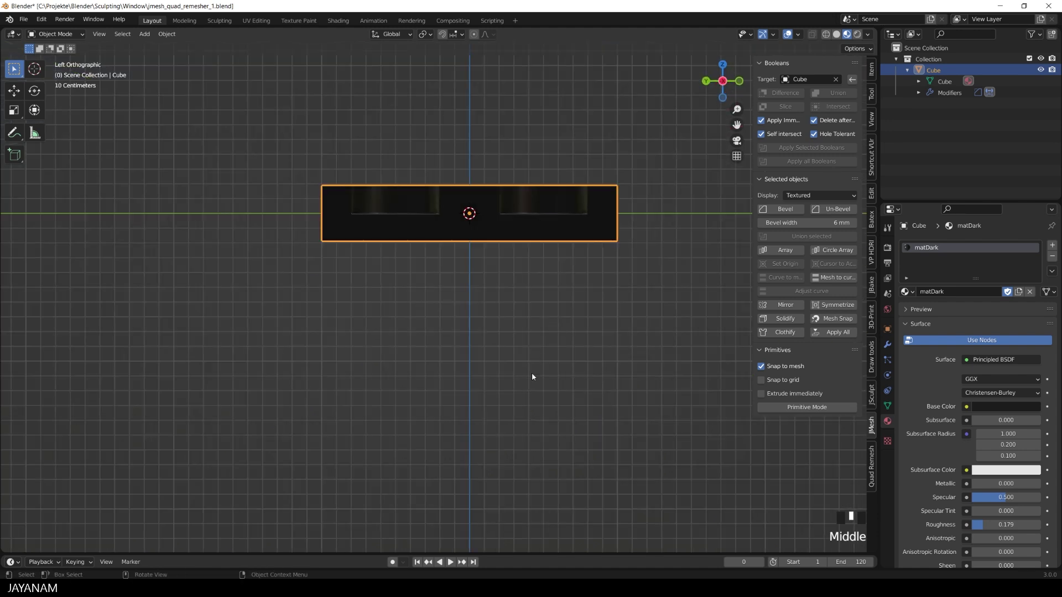
click(887, 345)
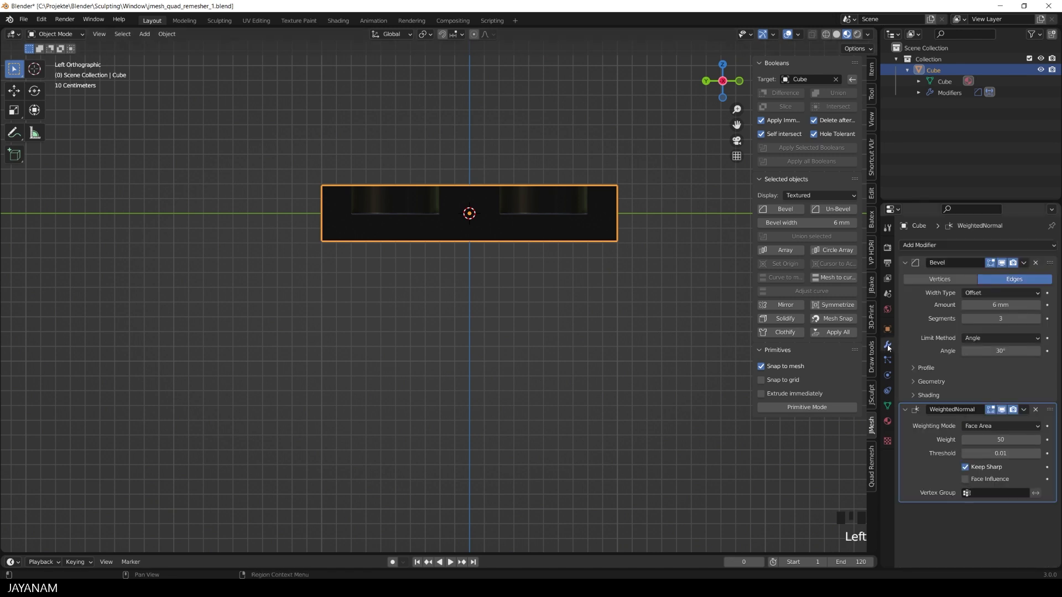
click(959, 245)
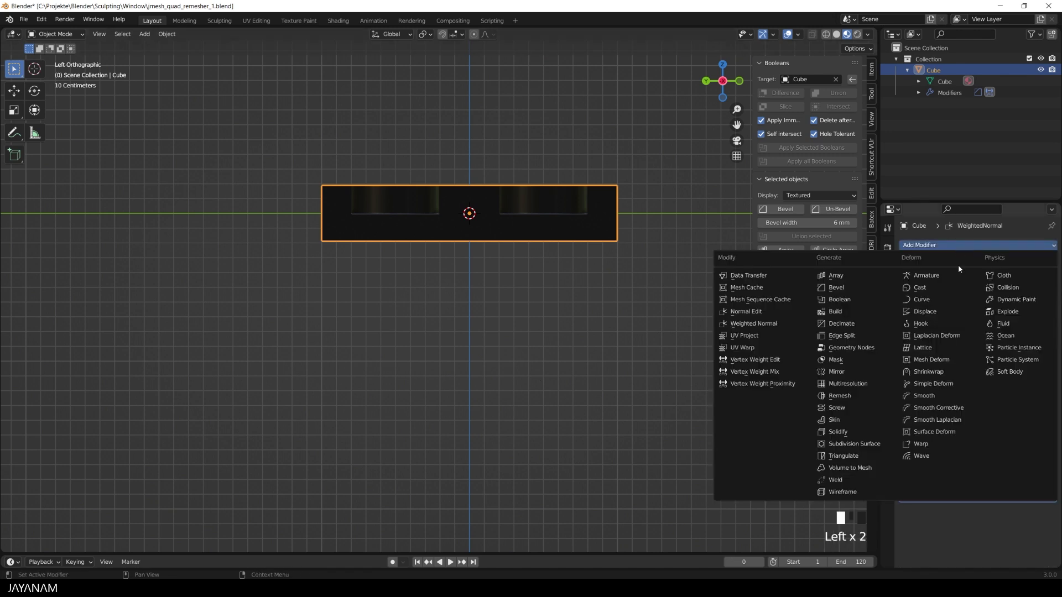
click(955, 385)
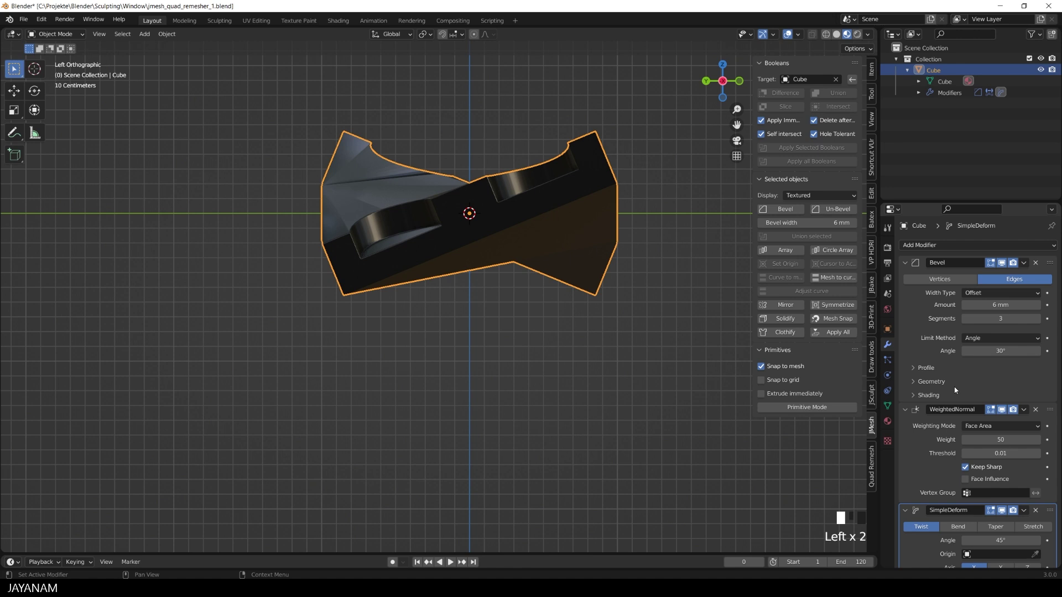
scroll(961, 509, down, 4)
click(963, 504)
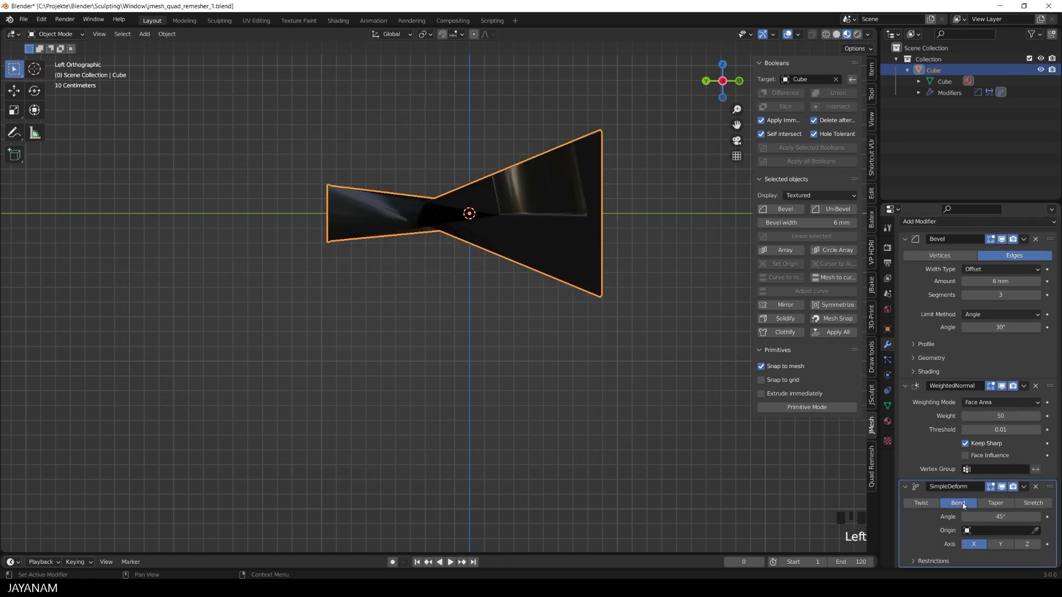
drag(995, 517, 945, 517)
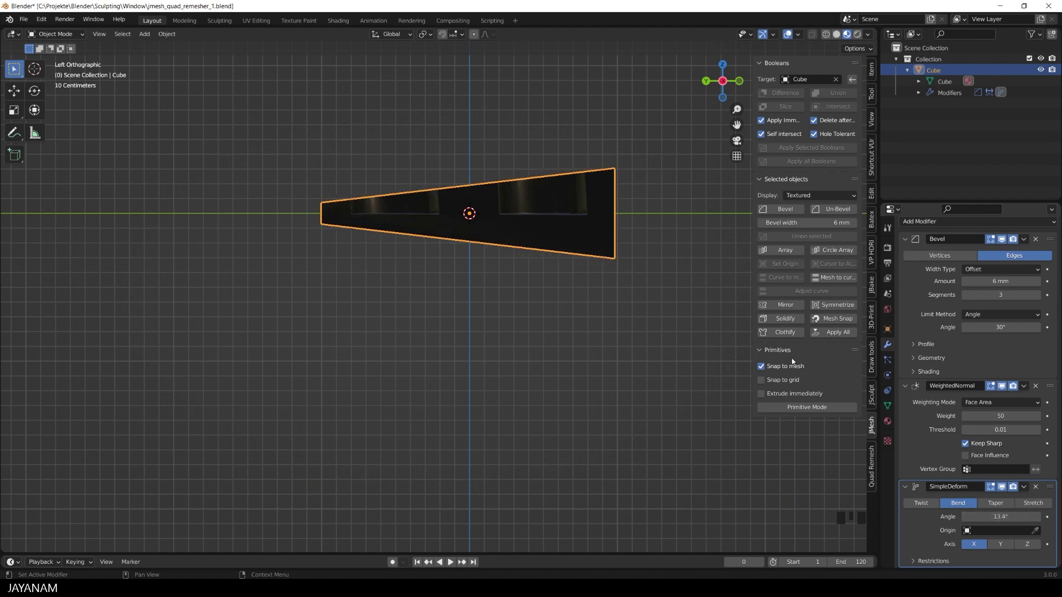
Remove the Bevel, Weighted Normal and Simple Deform modifiers from the slab.
middle_drag(692, 349, 650, 385)
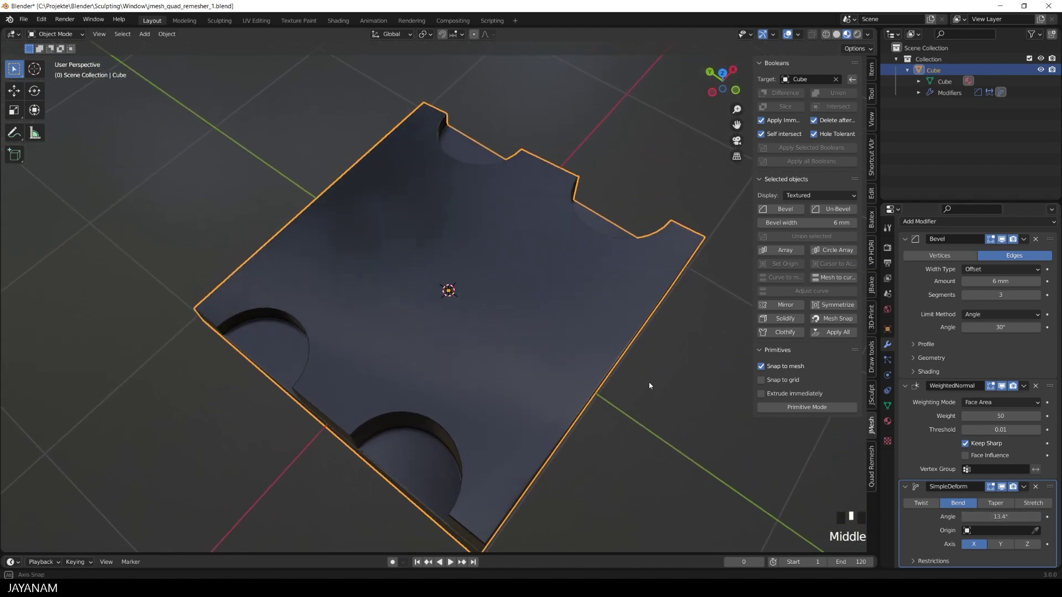
middle_drag(473, 469, 787, 339)
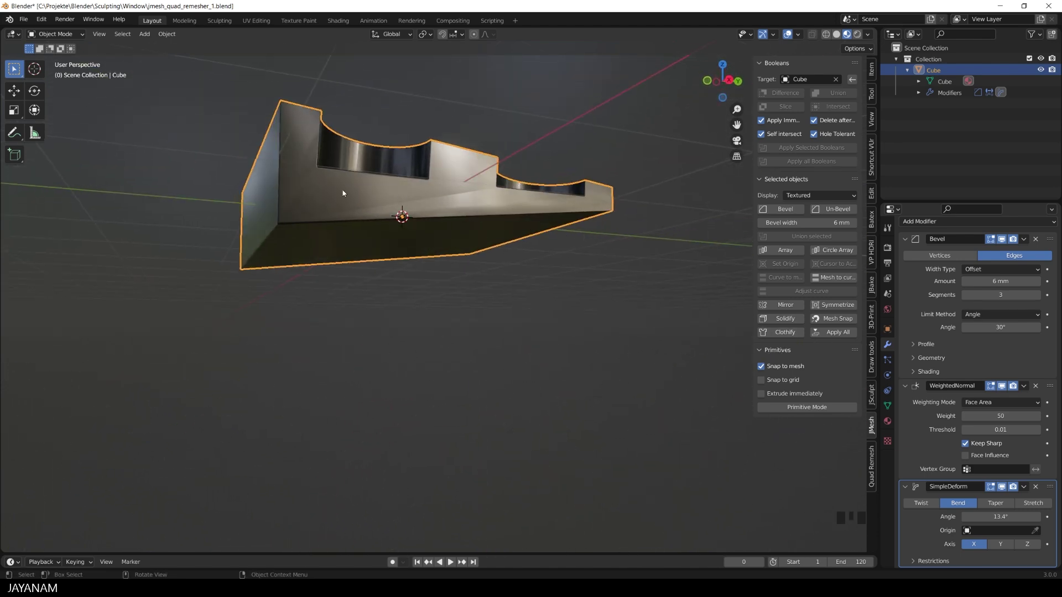
key(Tab)
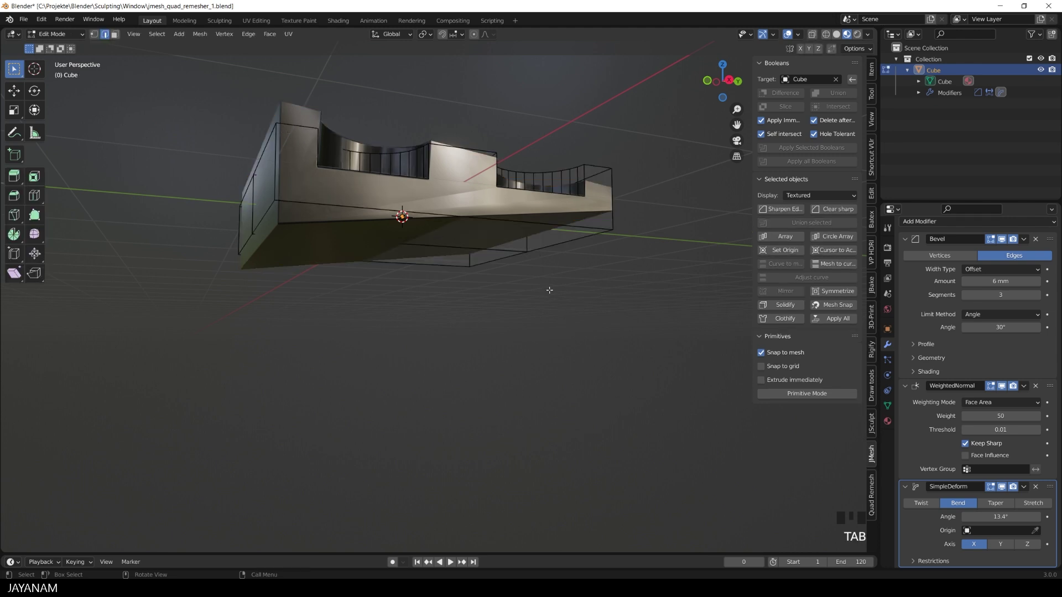
key(Tab)
middle_drag(549, 289, 549, 314)
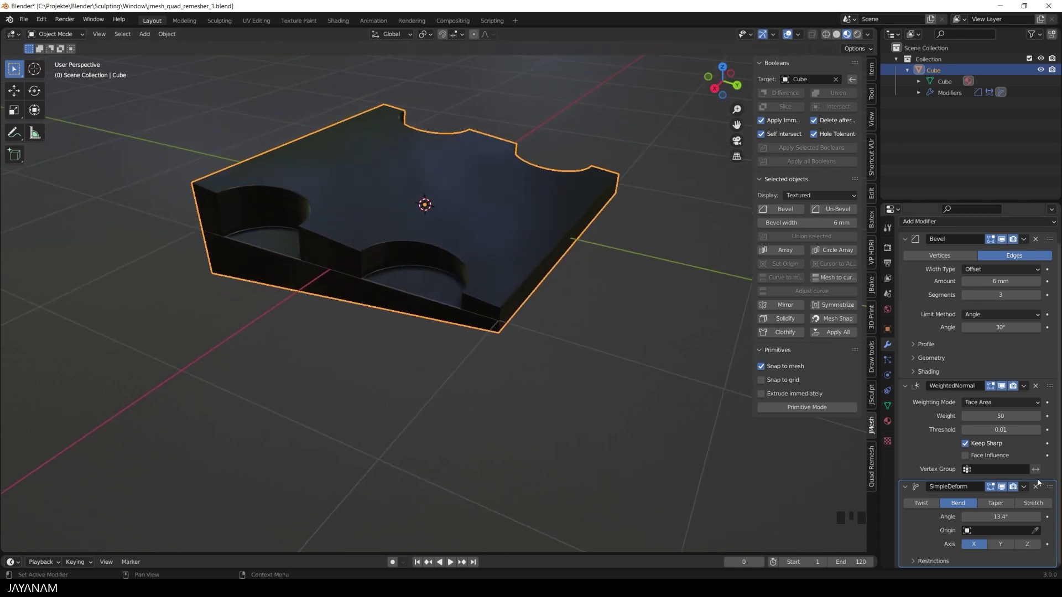
click(1035, 239)
click(1036, 263)
click(1035, 263)
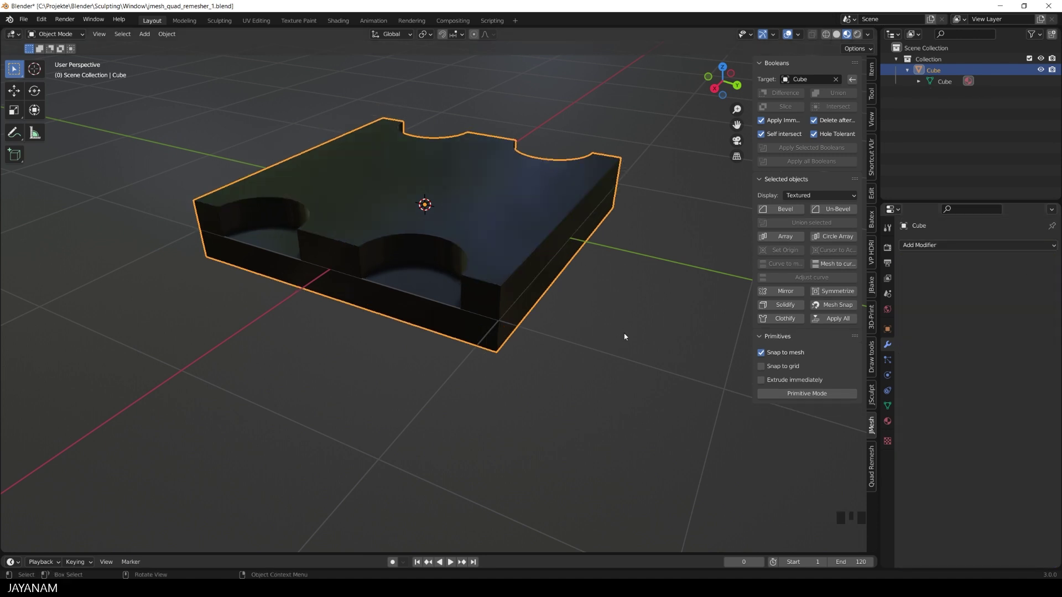
Remesh the slab with Quad Remesher using X symmetry, and inspect the new topology in Edit Mode before returning to Object Mode.
click(872, 470)
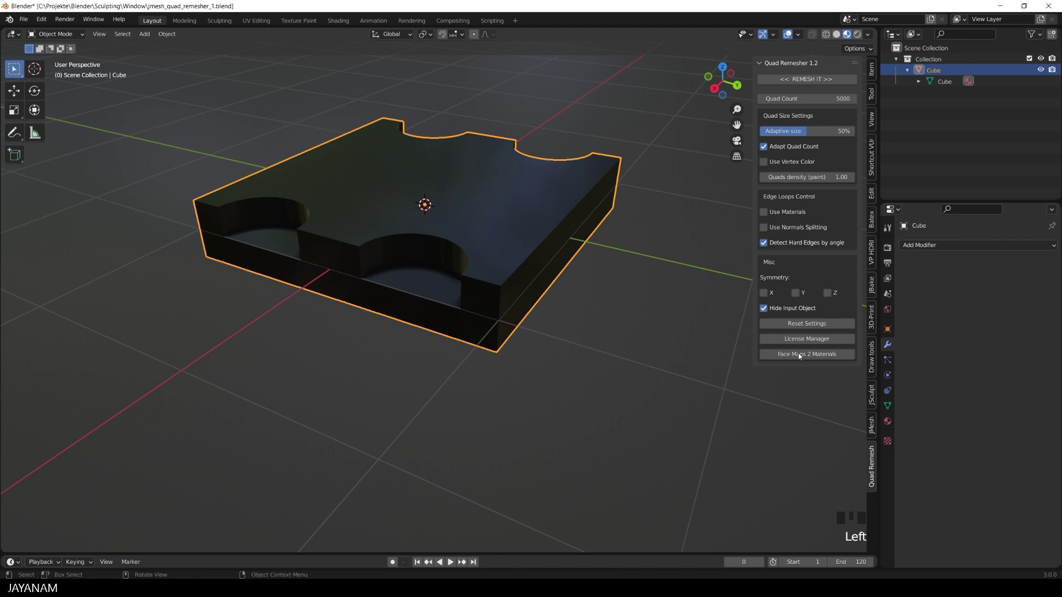
drag(752, 175, 743, 175)
middle_drag(658, 235, 646, 240)
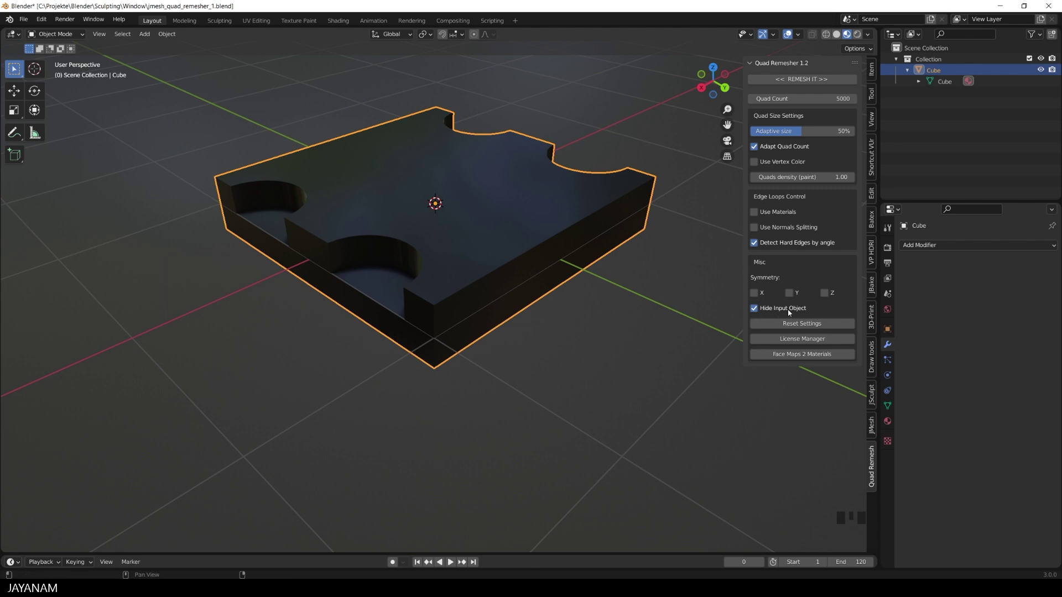
click(754, 293)
click(805, 82)
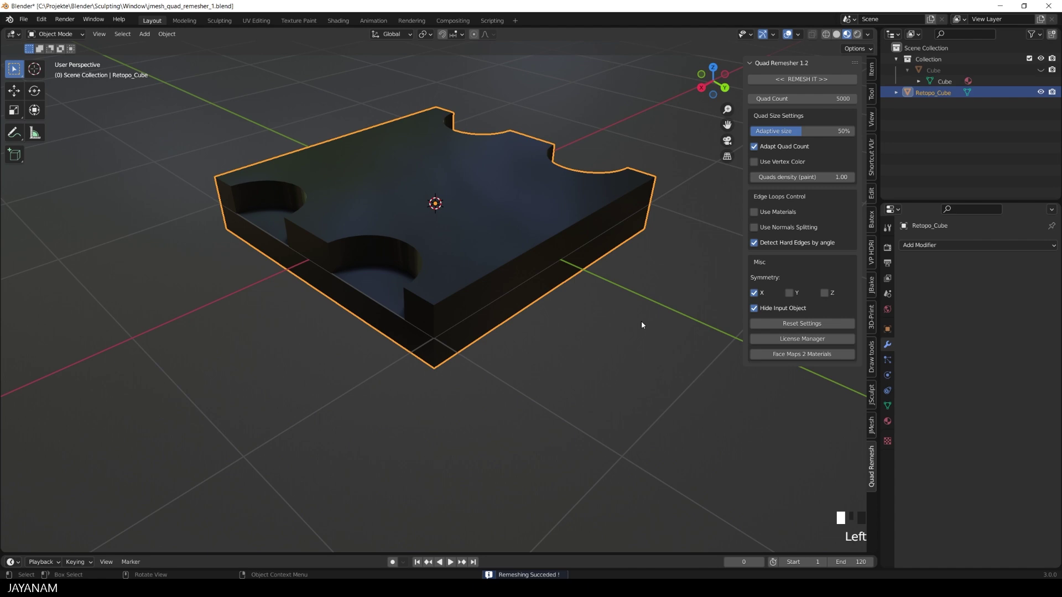
middle_drag(643, 322, 513, 322)
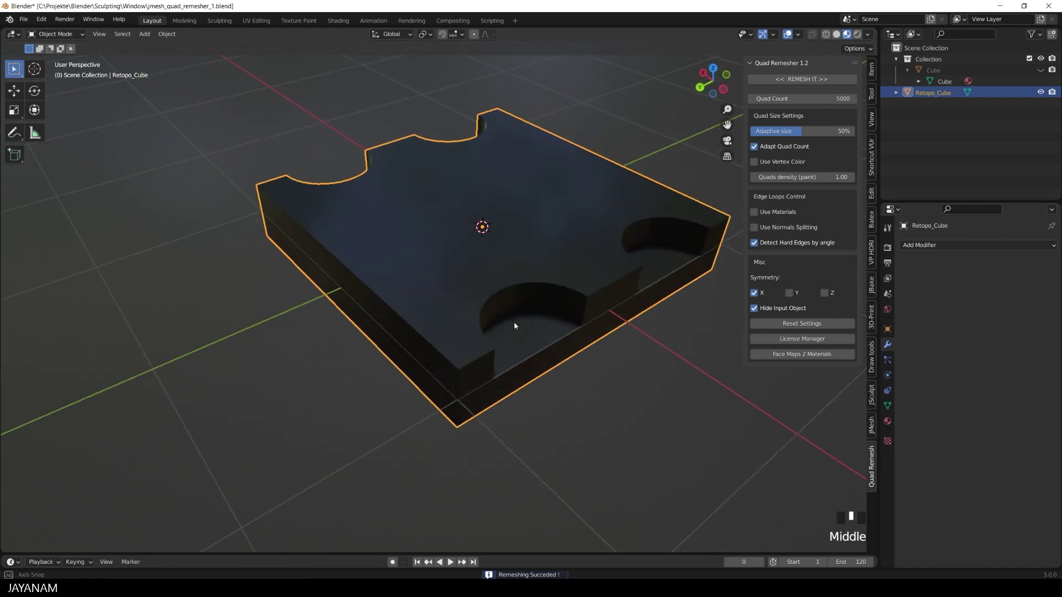
key(Tab)
click(622, 371)
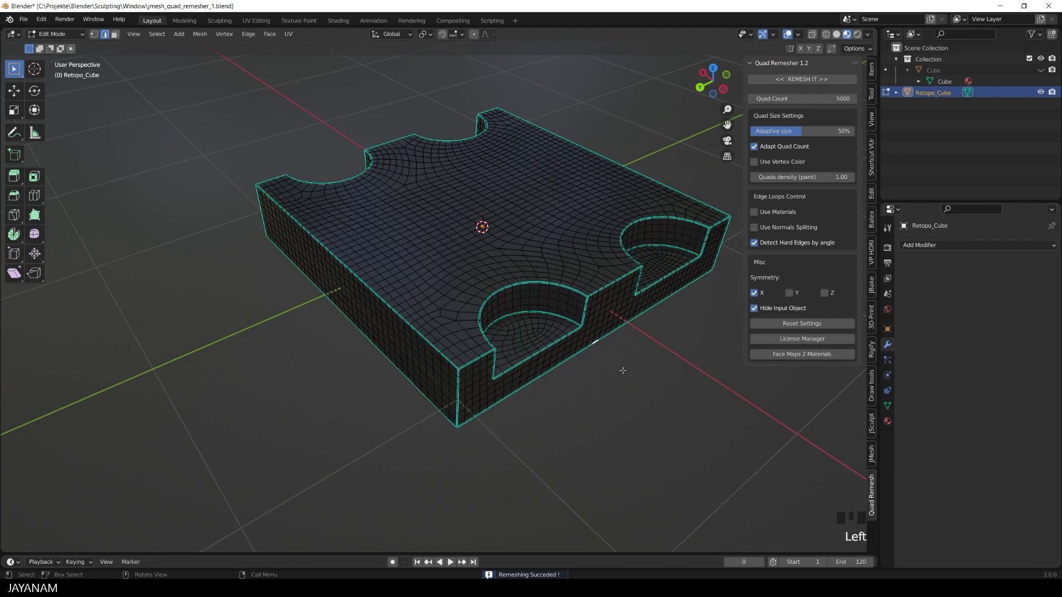
middle_drag(456, 386, 409, 356)
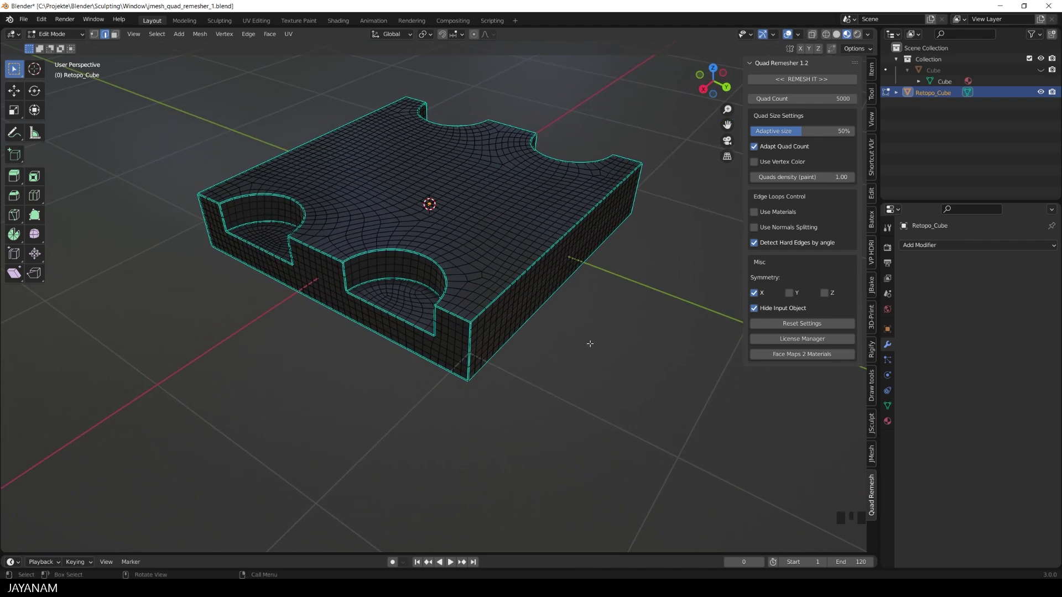
middle_drag(611, 338, 577, 340)
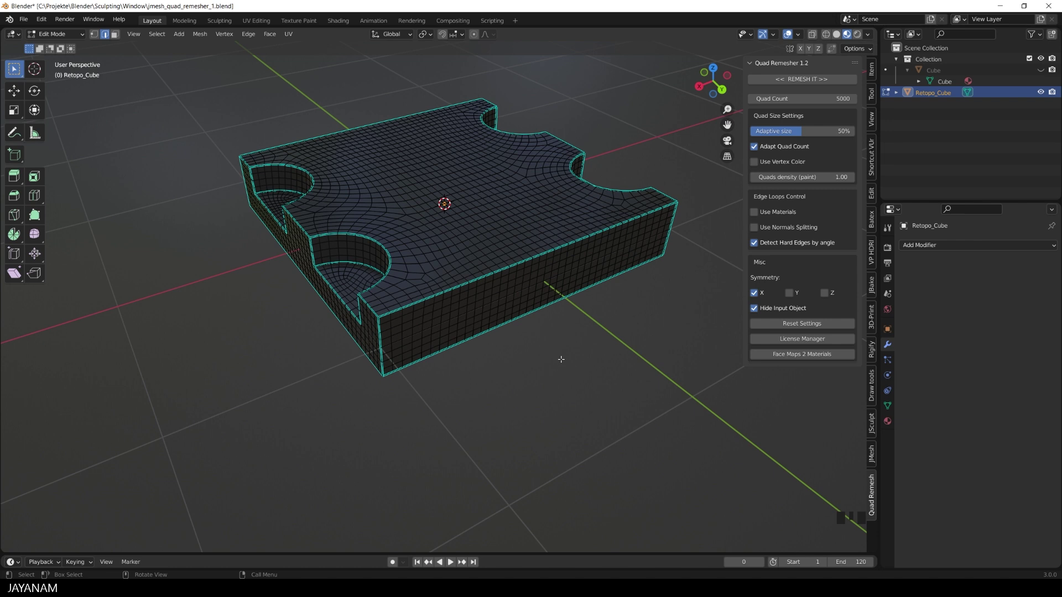
key(Tab)
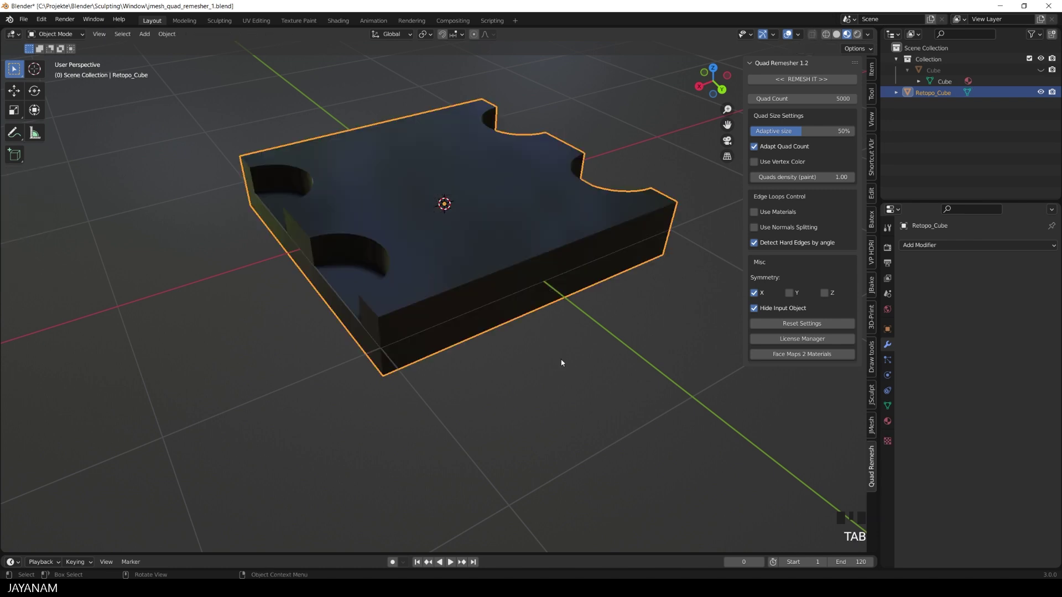
Bevel the remeshed slab's edges with a width of 7 mm and 3 segments, keeping the modifier unapplied.
click(871, 424)
click(792, 208)
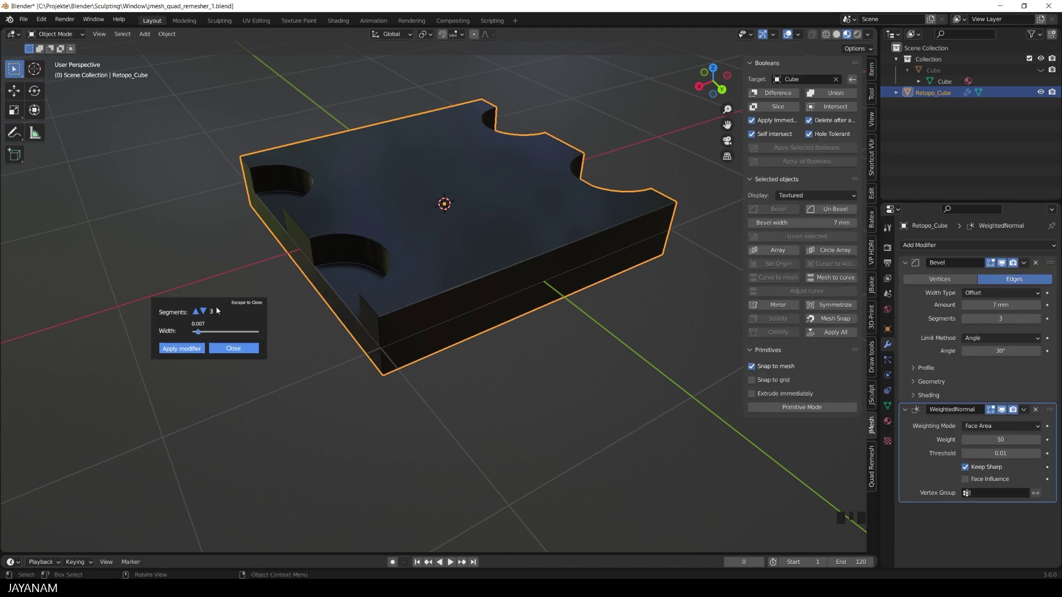
mouse_move(344, 304)
middle_down()
mouse_move(353, 285)
mouse_move(342, 304)
middle_up()
click(234, 350)
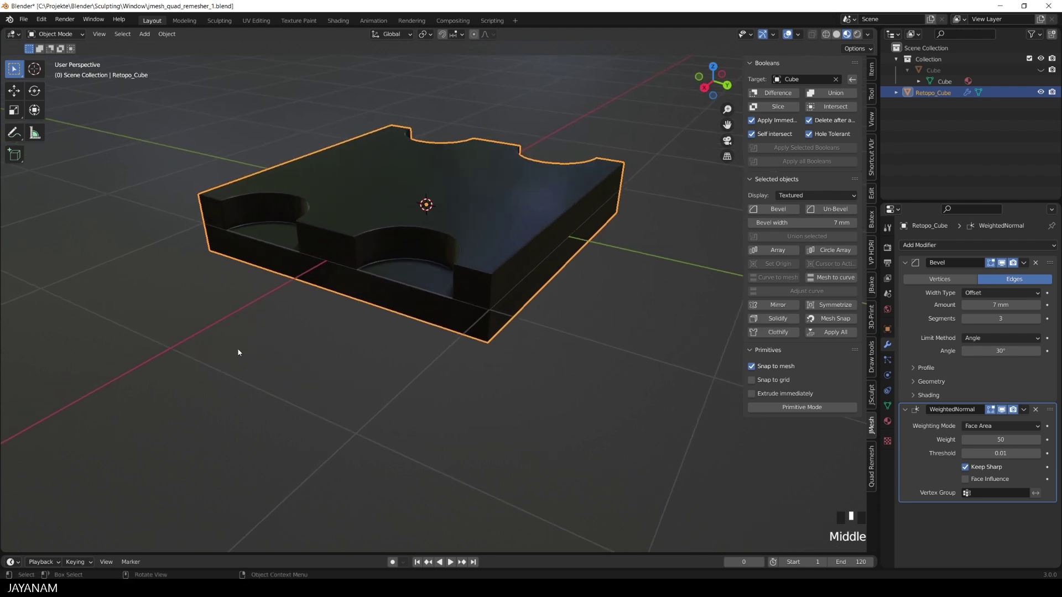
Add a Simple Deform modifier to the remeshed slab, set it to Bend on the X axis and set its angle to 10°.
middle_drag(437, 330, 507, 311)
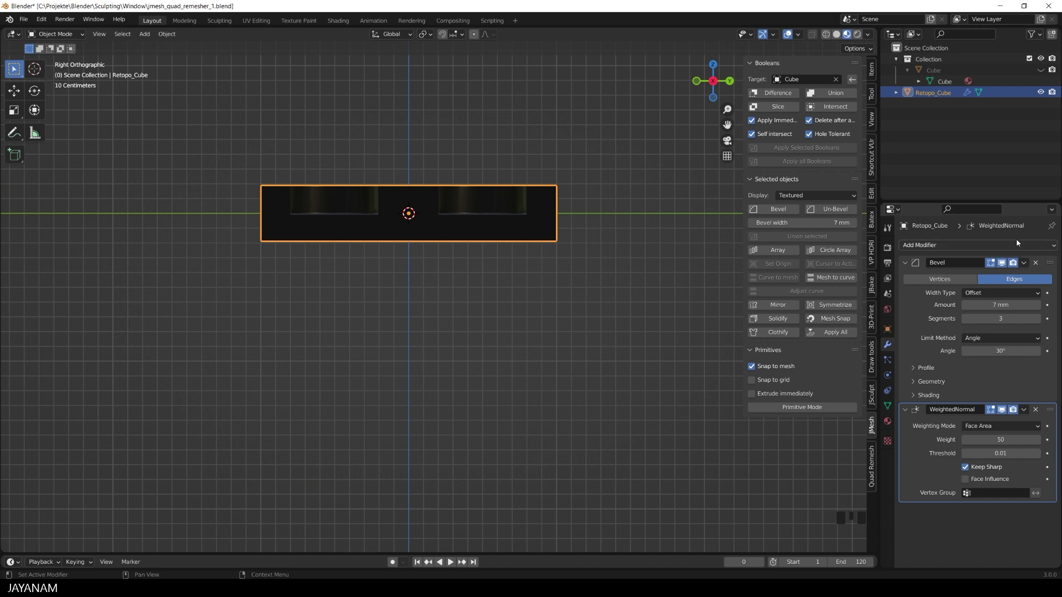
click(936, 247)
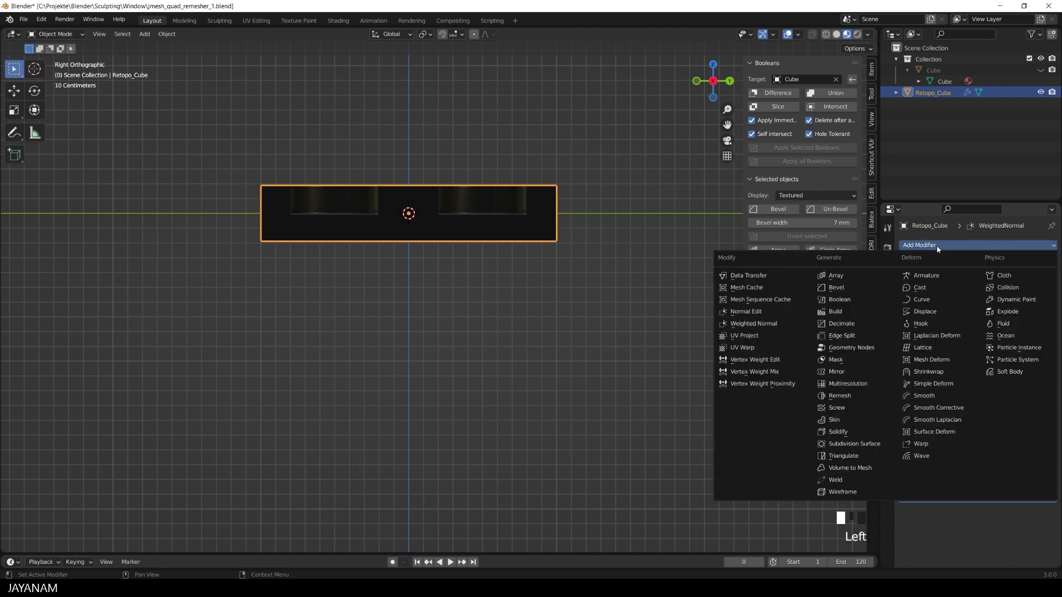
click(935, 384)
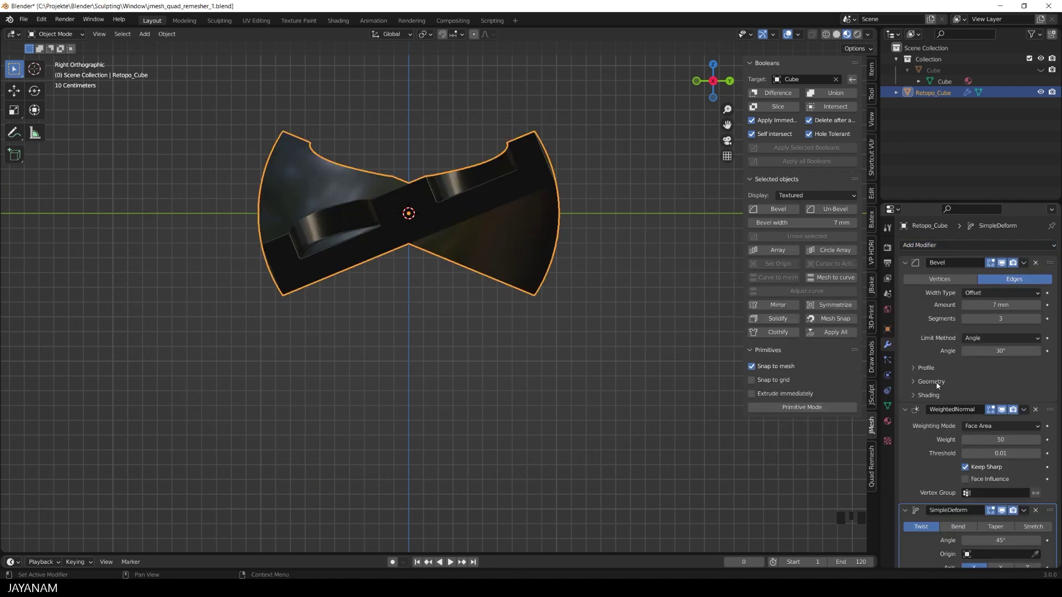
click(958, 527)
scroll(982, 459, down, 5)
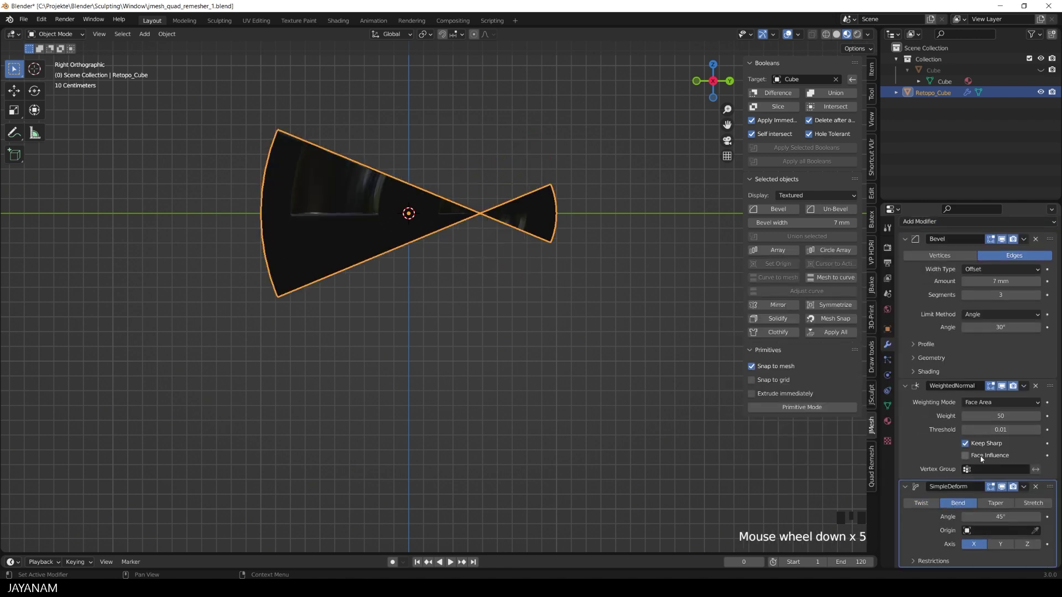
drag(1010, 516, 1014, 513)
double_click(1011, 514)
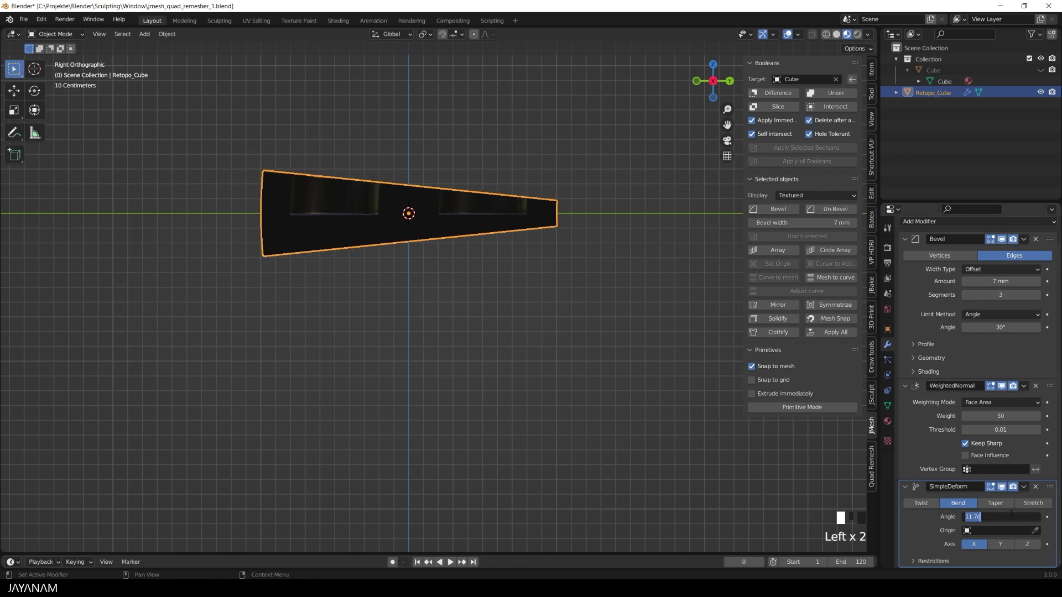
text(10)
key(Return)
In the side view, rotate the slab until its underside is horizontal and move it up to the ground line.
middle_drag(625, 360, 572, 319)
key(r)
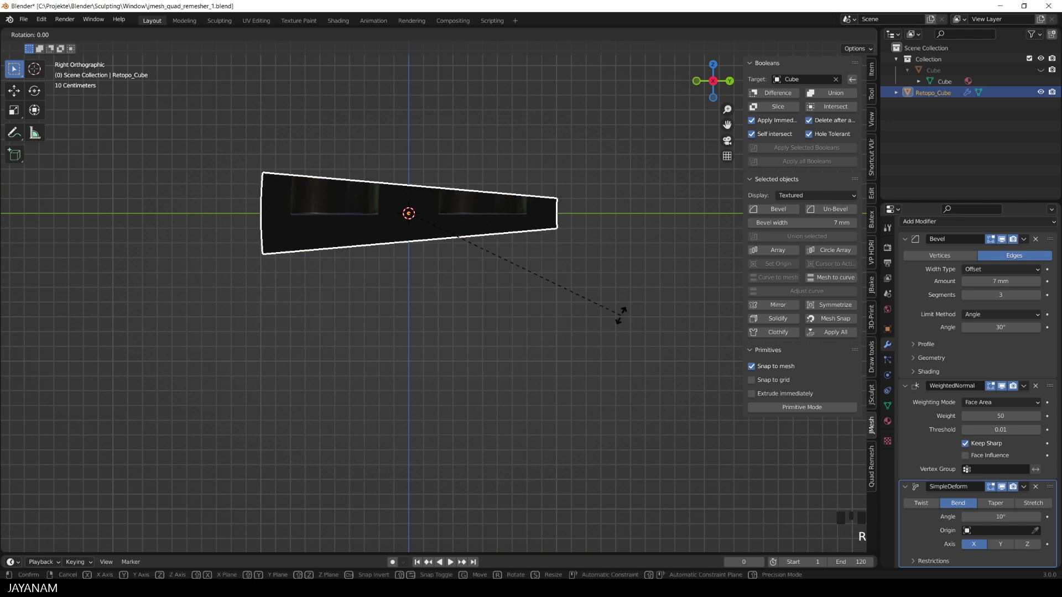
click(599, 326)
key(g)
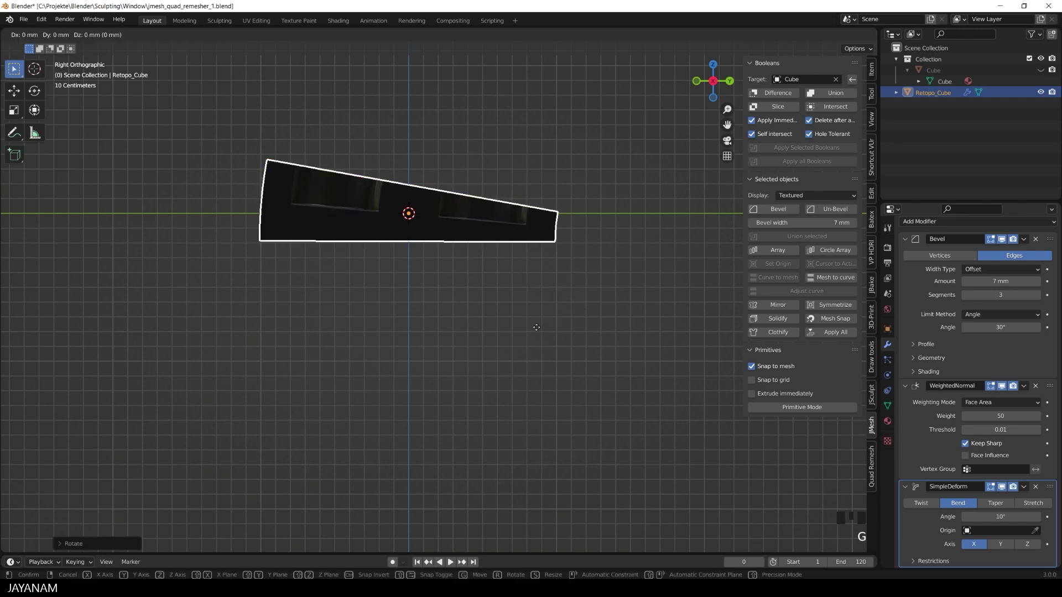
click(569, 271)
middle_drag(569, 271, 427, 400)
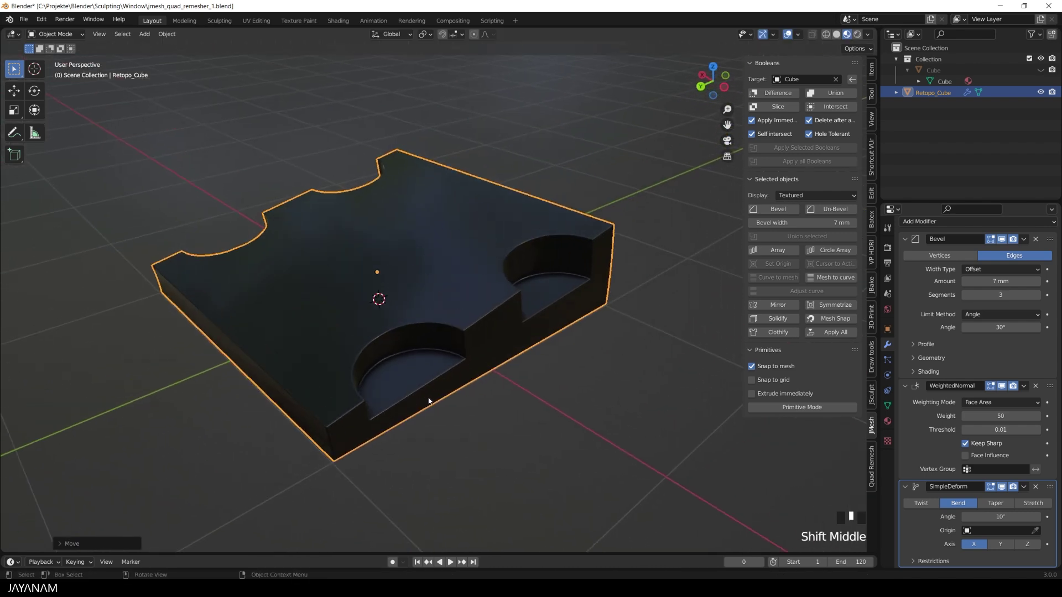
Add a second Simple Deform modifier to the slab, set to Bend on the Z axis with a 45° angle.
click(950, 222)
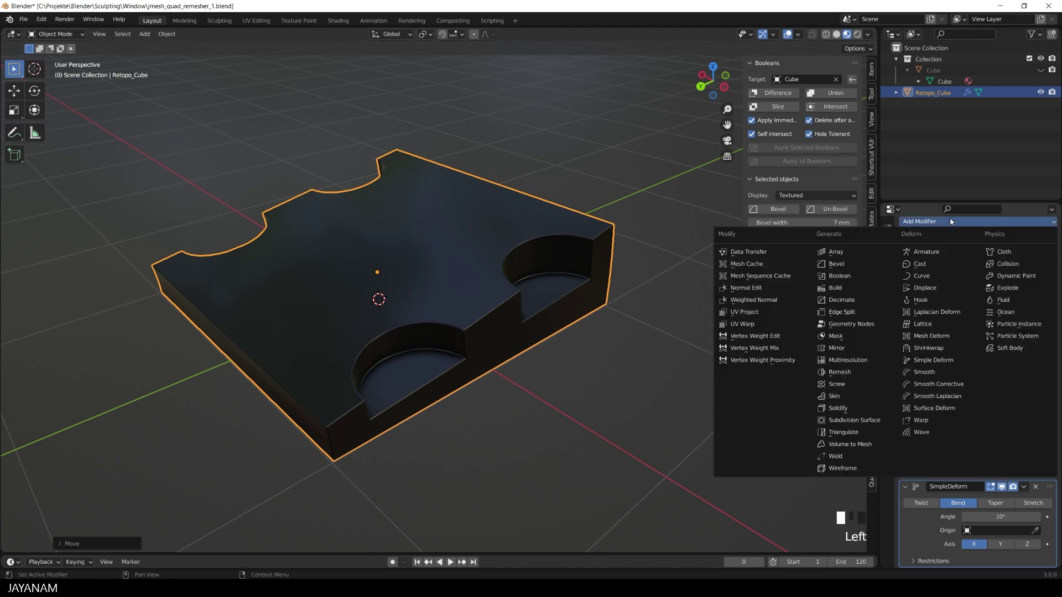
click(936, 360)
scroll(970, 561, down, 11)
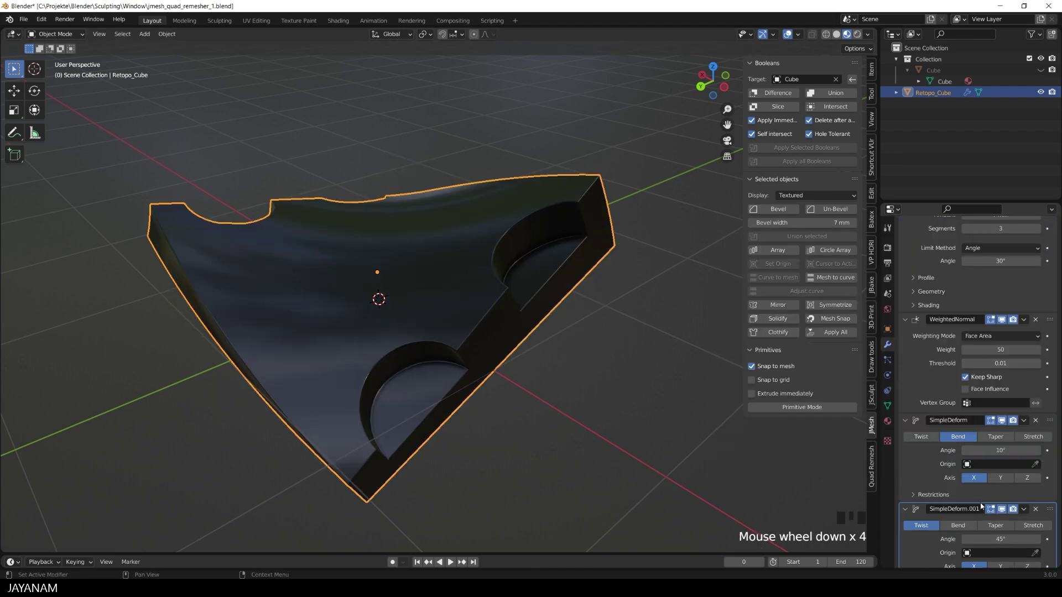
click(961, 503)
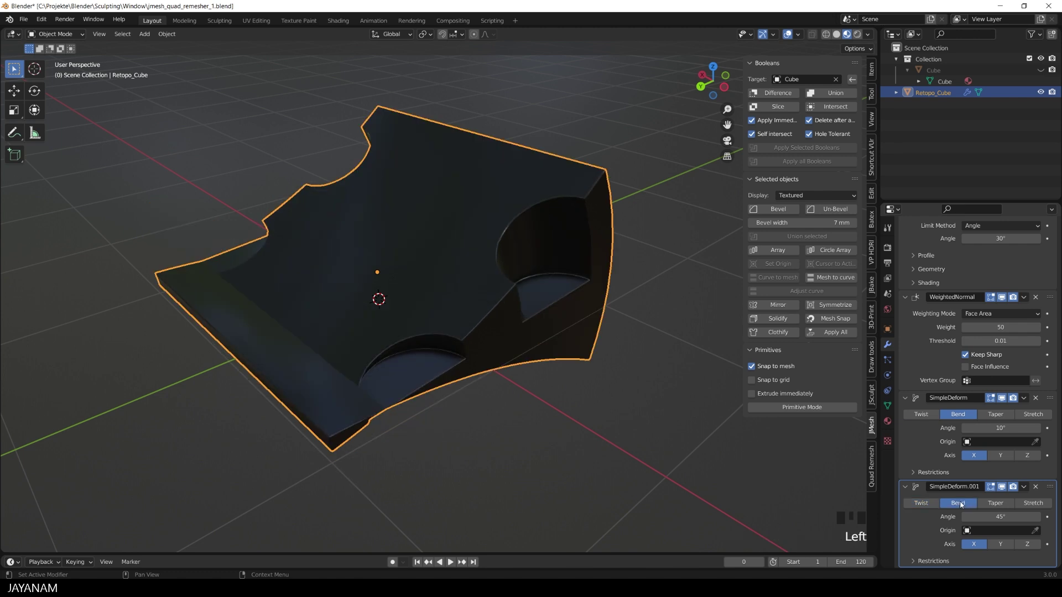
click(1027, 544)
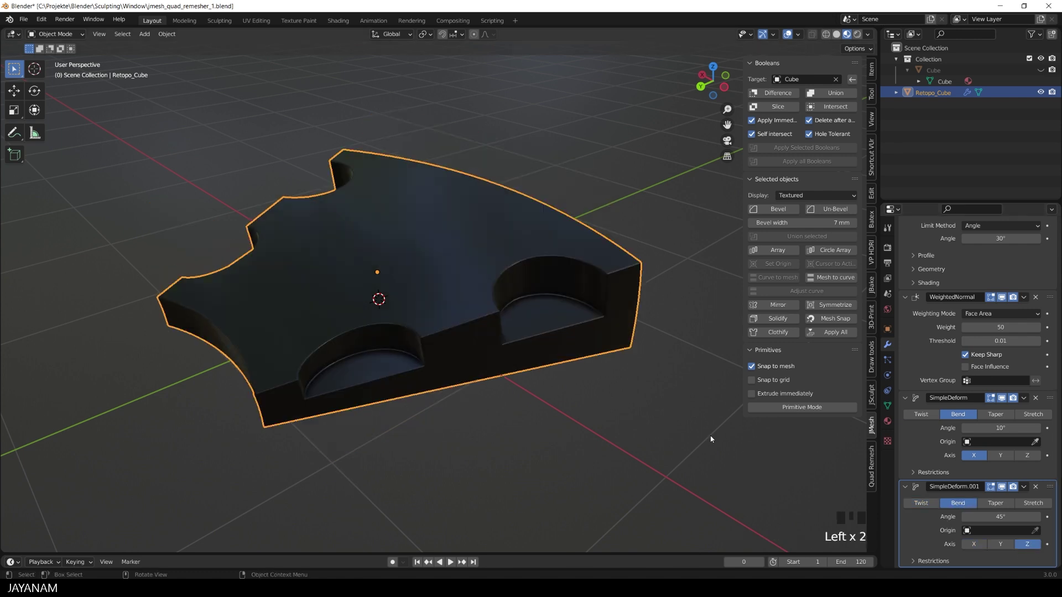
scroll(503, 384, down, 3)
middle_drag(465, 380, 575, 380)
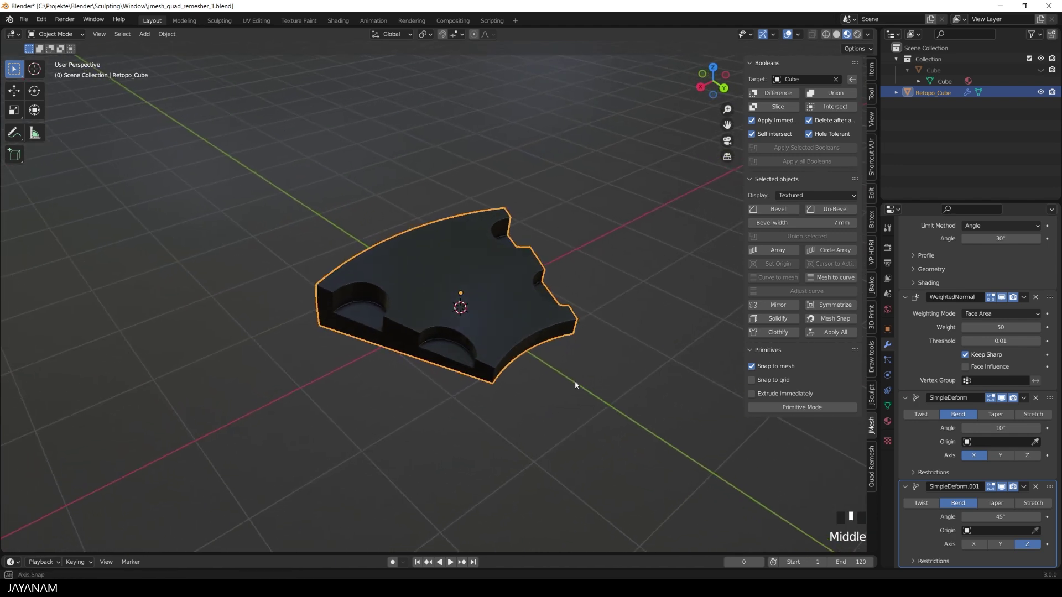
scroll(575, 381, up, 3)
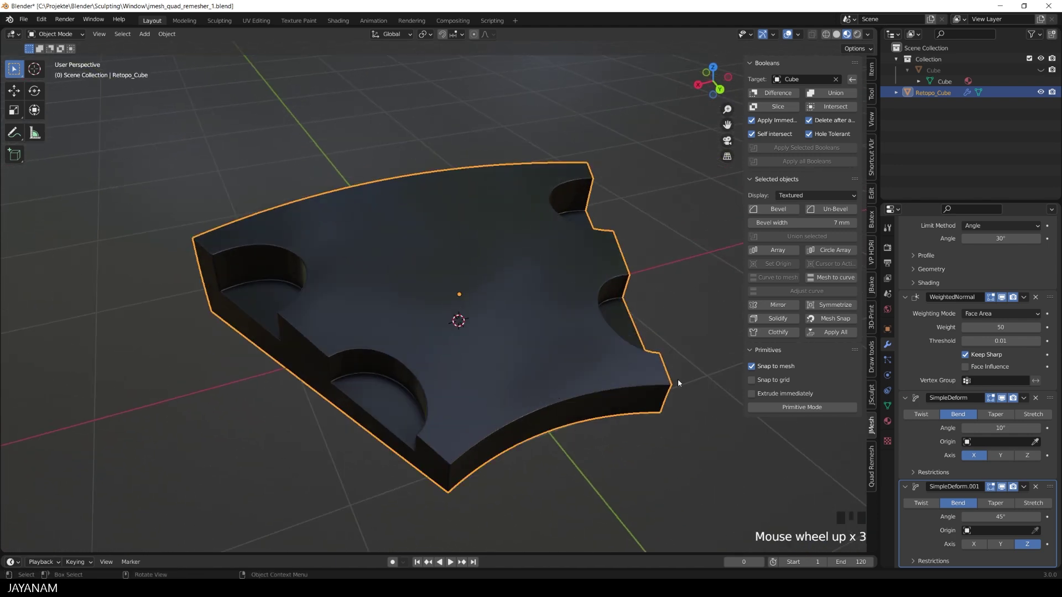
scroll(636, 390, down, 2)
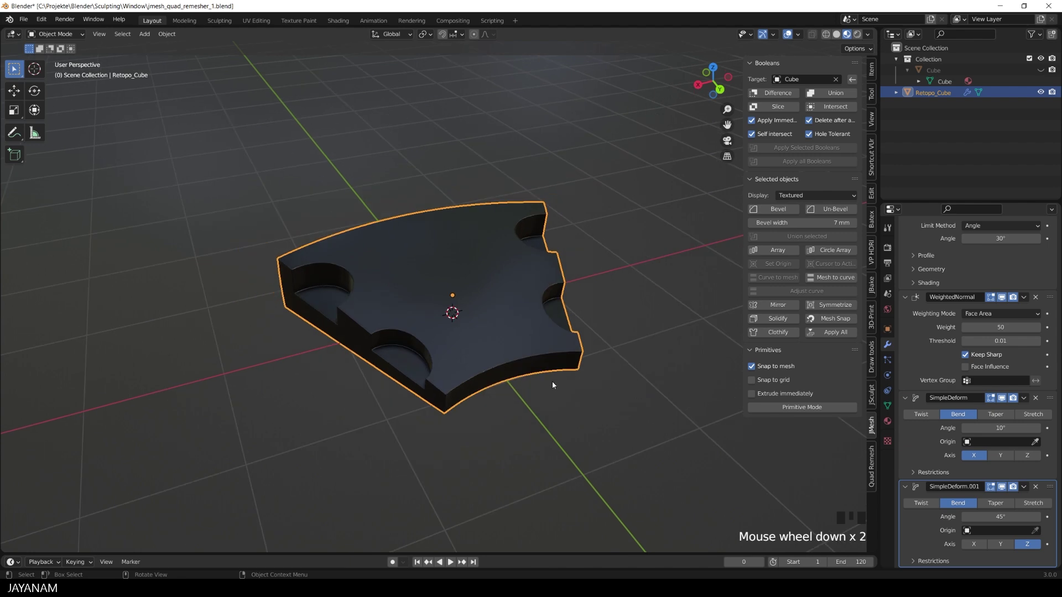
mouse_move(552, 382)
middle_down()
mouse_move(635, 386)
mouse_move(680, 369)
mouse_move(534, 379)
middle_up()
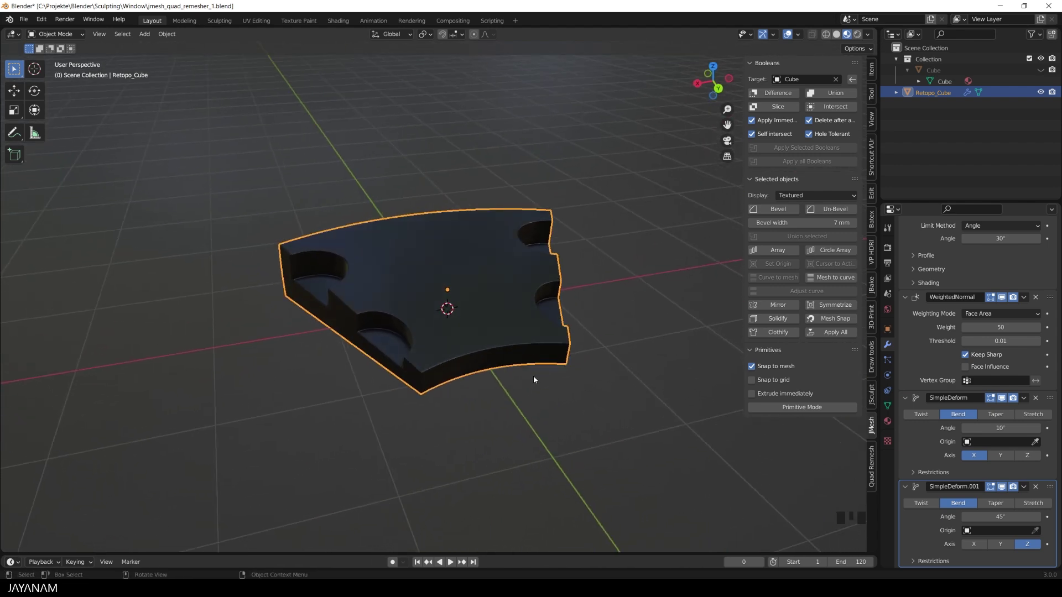
Apply the slab's Bevel, Weighted Normal and both Simple Deform modifiers in stack order.
scroll(1058, 281, up, 10)
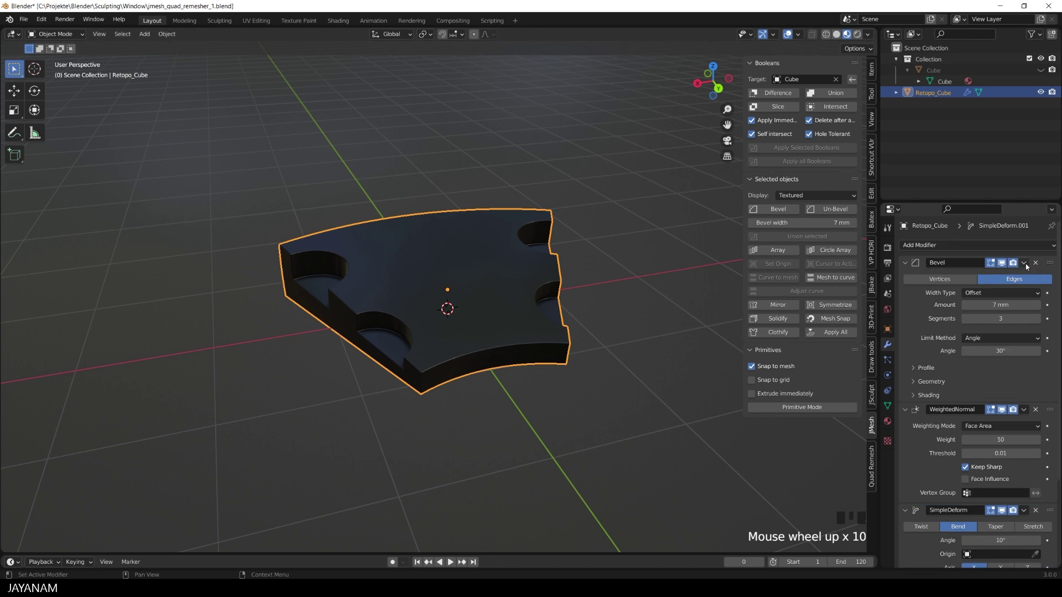
click(1023, 264)
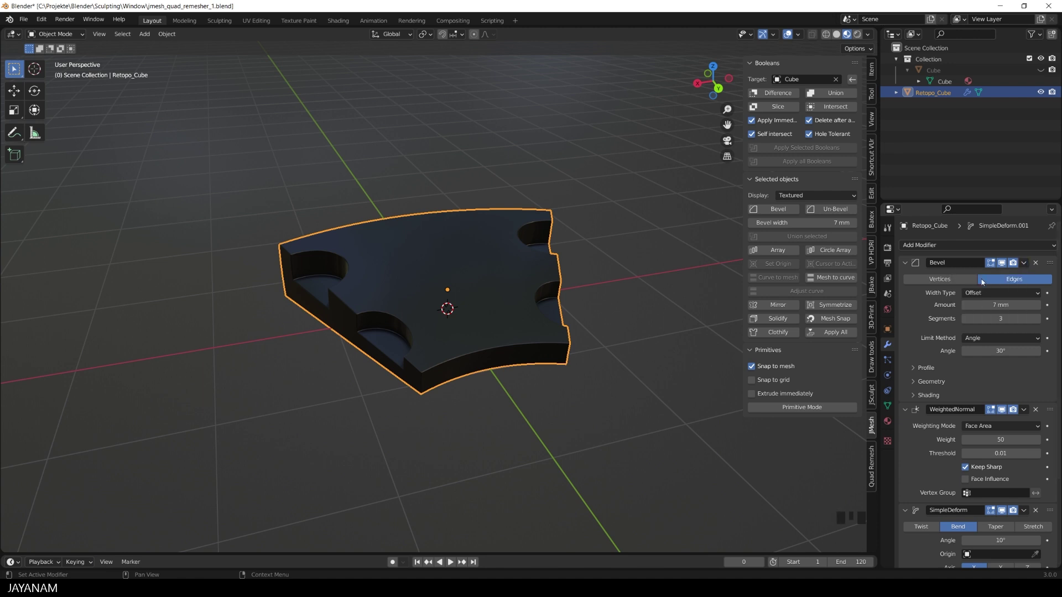
click(918, 302)
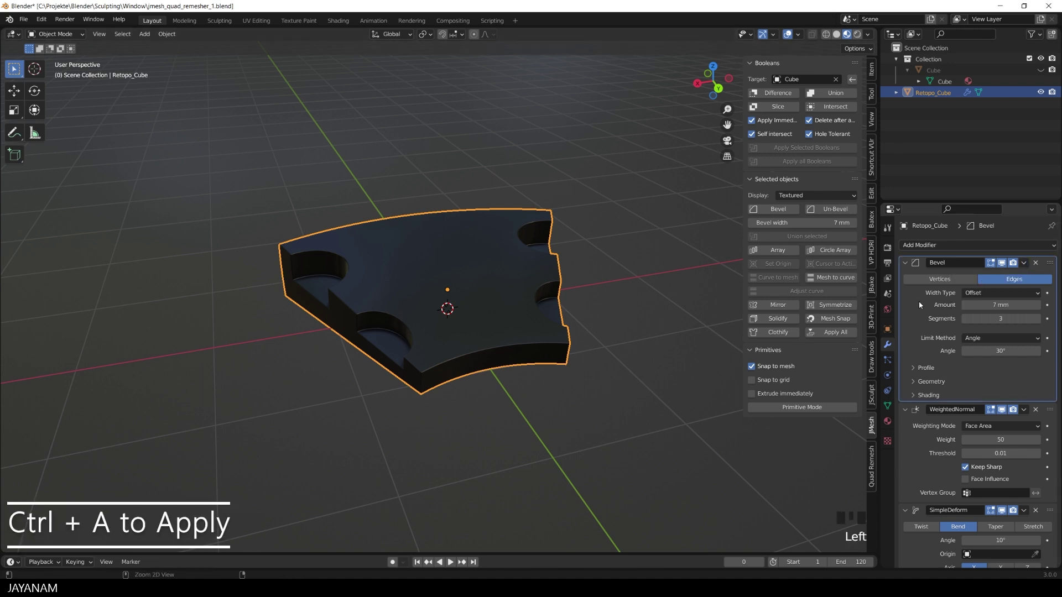
key(ctrl+a)
key(ctrl+a)
key(ctrl+a)
key(ctrl+a)
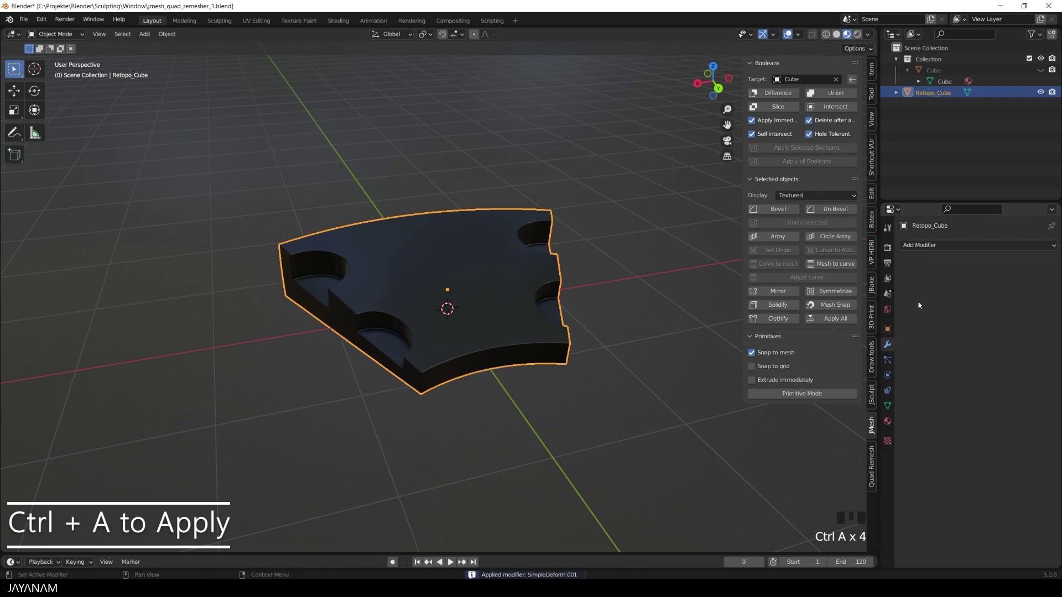
Switch the slab to Sculpt Mode and enable mirror symmetry on the X axis.
key(Tab)
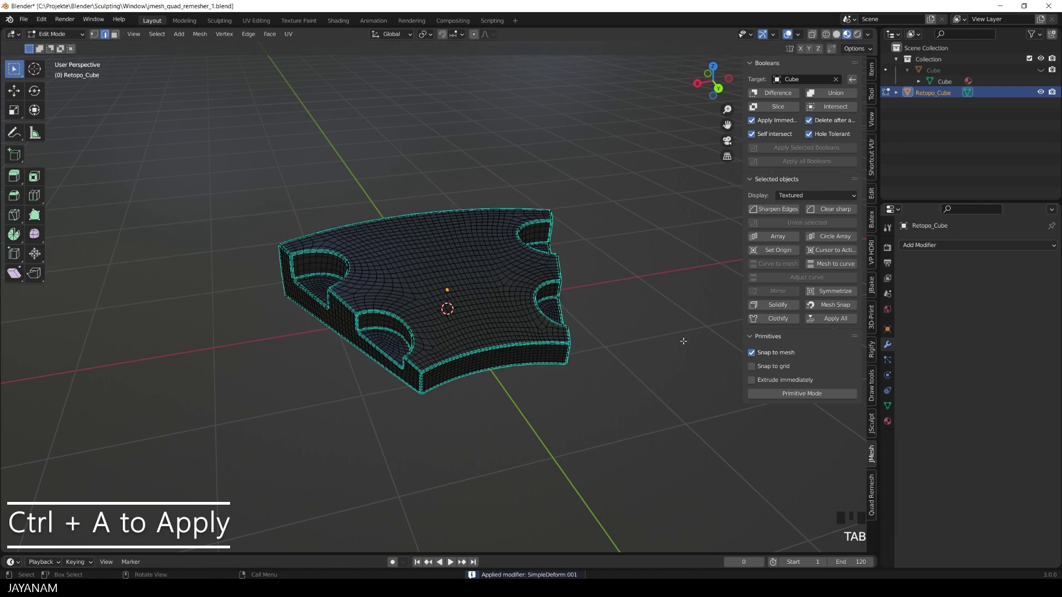
click(680, 341)
scroll(676, 340, up, 2)
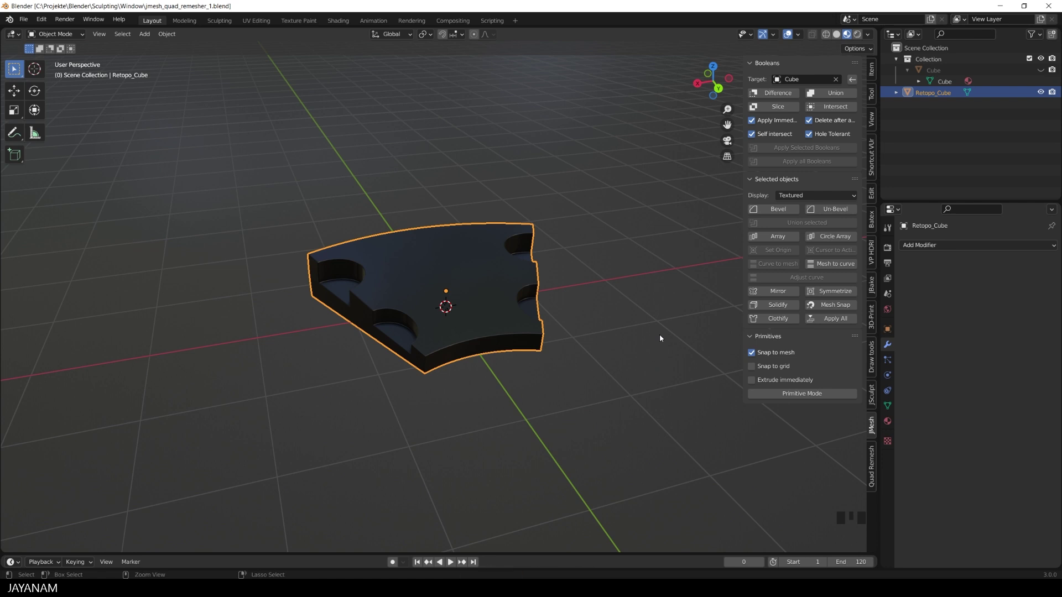
key(ctrl+Tab)
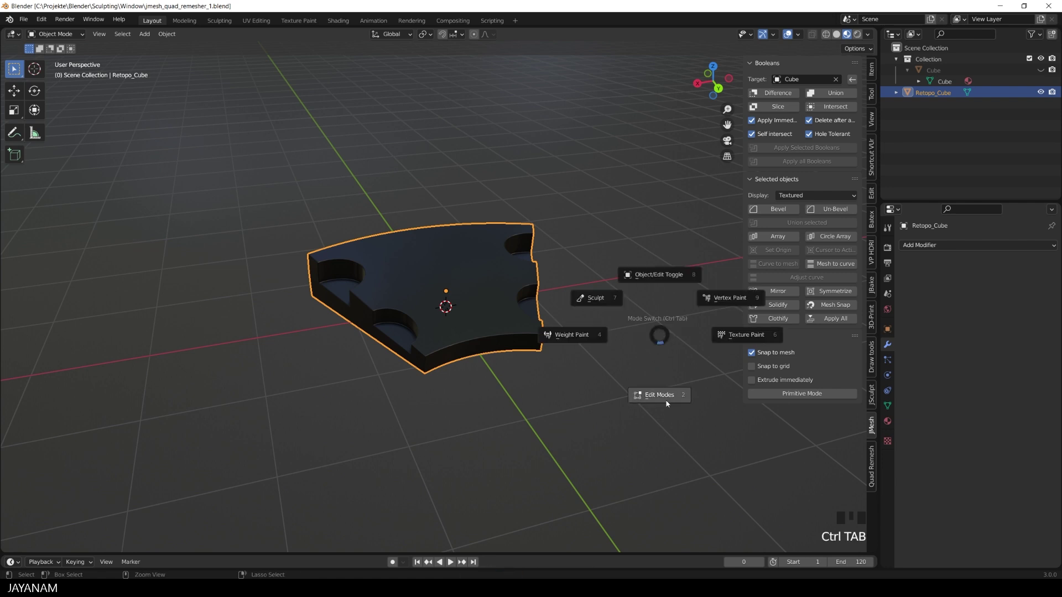
click(594, 298)
middle_drag(593, 355, 550, 354)
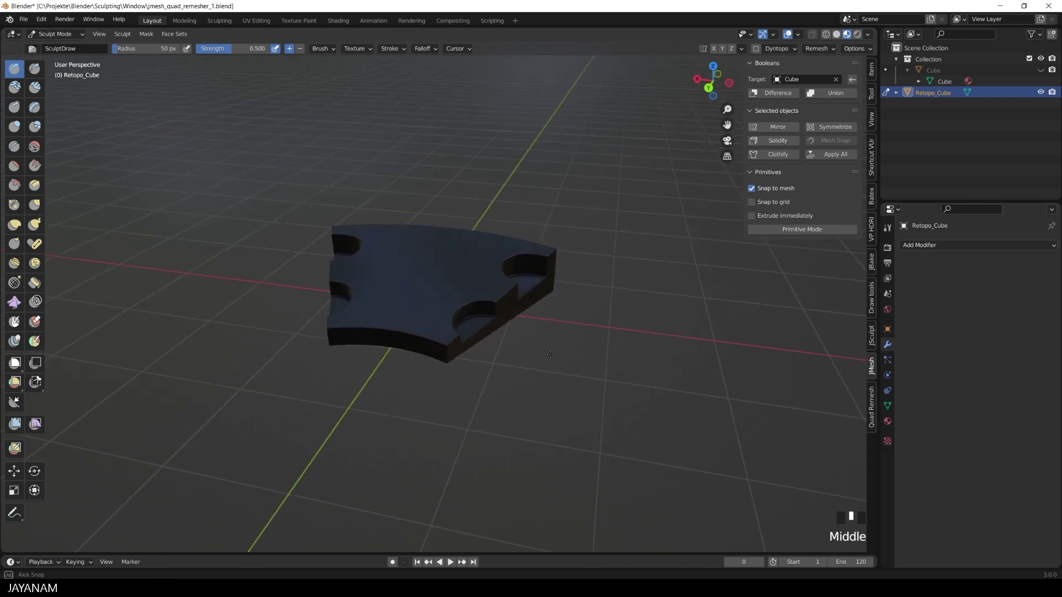
click(713, 49)
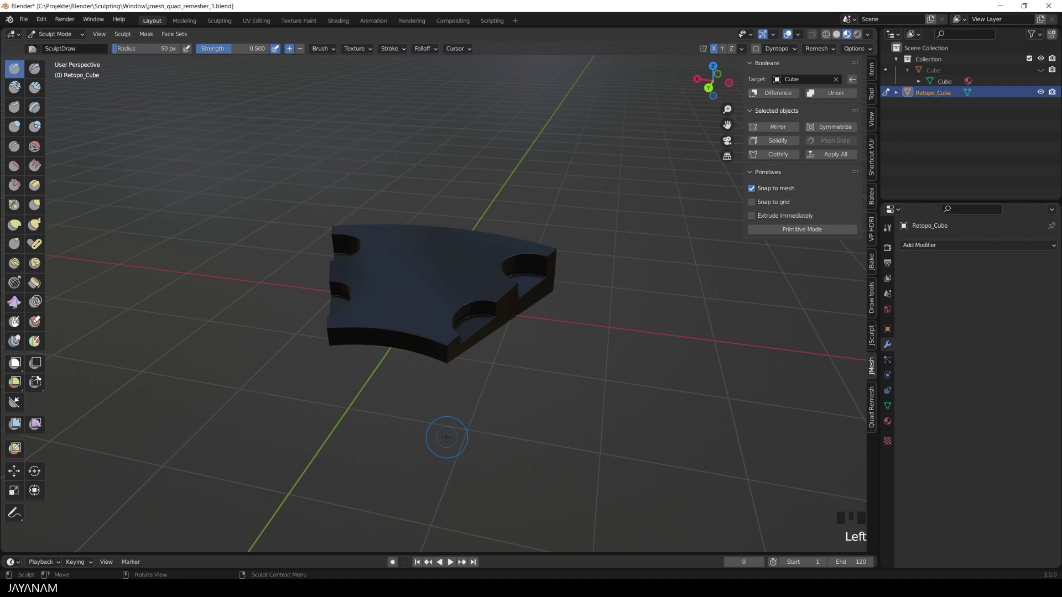
With the Grab brush at a 194 px radius, pull the slab's underside upward in the left side view.
click(16, 224)
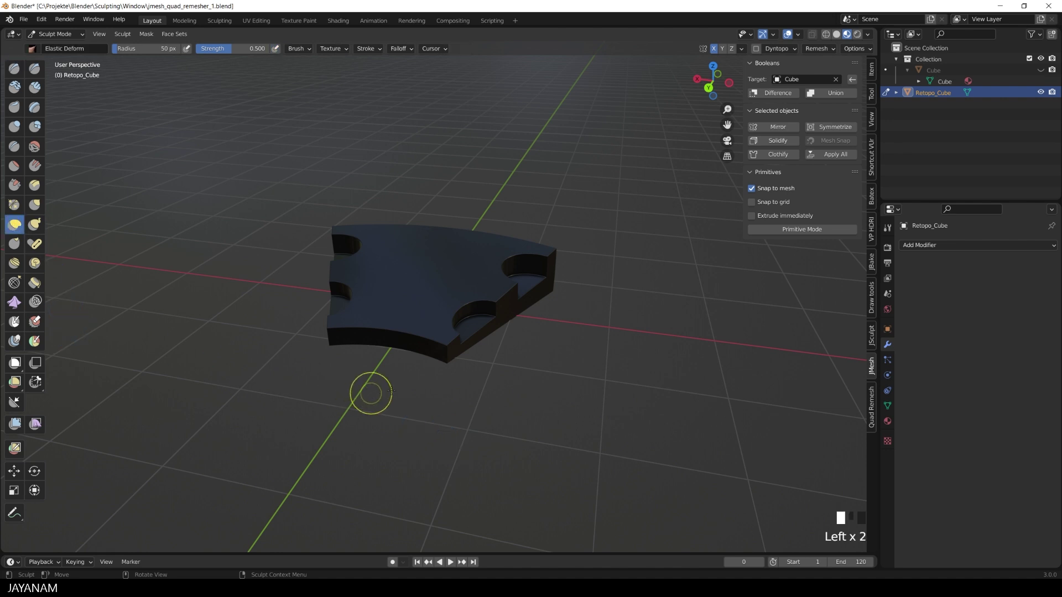
key(g)
key(f)
click(456, 420)
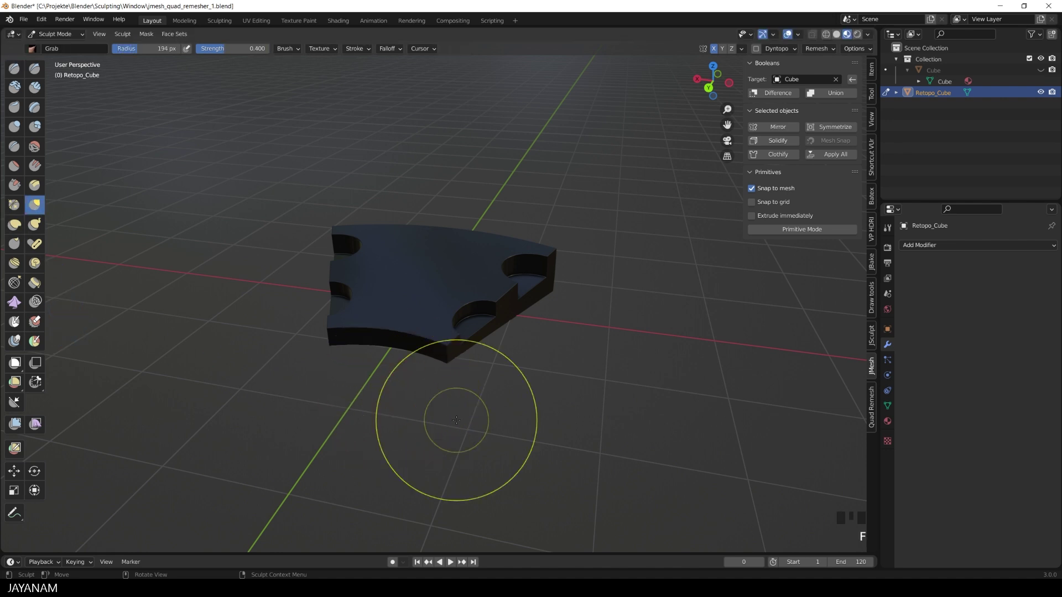
middle_drag(421, 348, 435, 316)
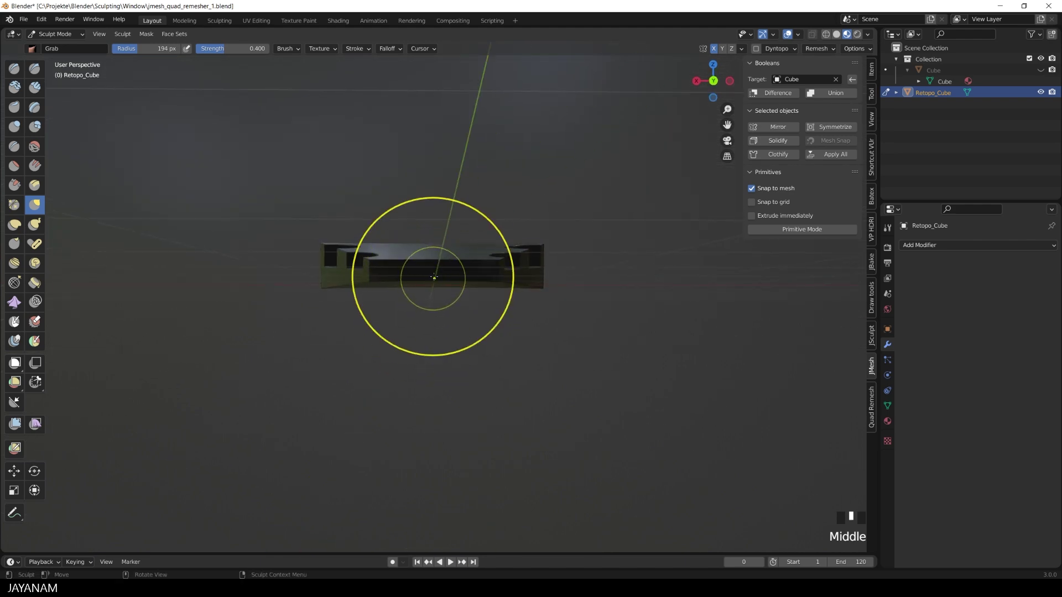
mouse_move(435, 274)
mouse_down()
mouse_move(432, 261)
mouse_move(374, 264)
mouse_up()
middle_drag(376, 281, 332, 319)
drag(349, 324, 348, 311)
mouse_move(347, 311)
alt+middle_down()
mouse_move(434, 251)
mouse_move(316, 265)
alt+middle_up()
scroll(434, 251, up, 2)
click(439, 250)
click(285, 275)
drag(285, 274, 286, 269)
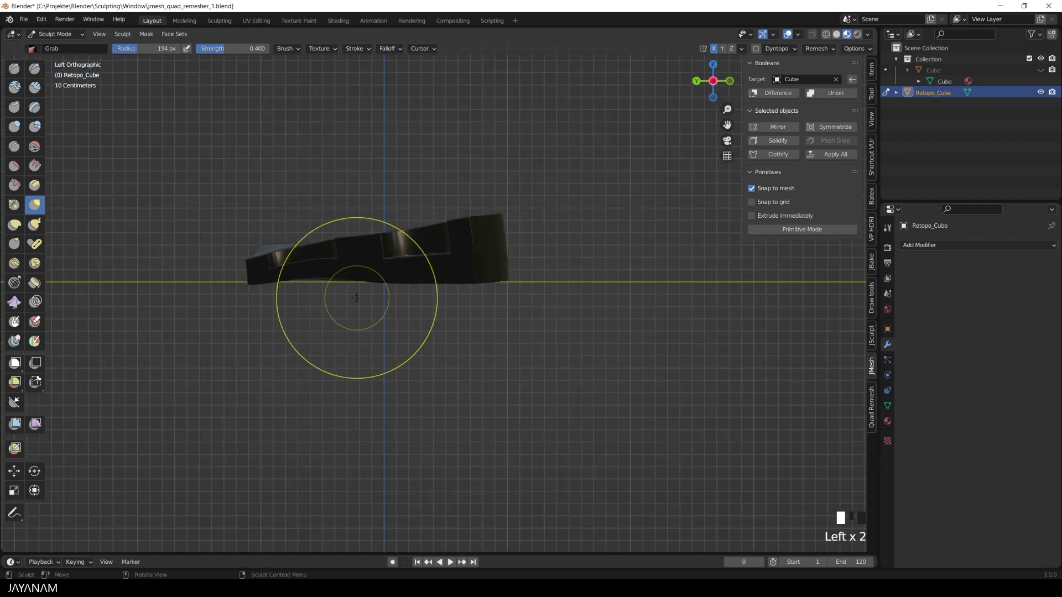
drag(357, 267, 356, 261)
In the front view, pull the middle of the slab upward with several Grab brush strokes to arch it.
middle_drag(499, 272, 415, 255)
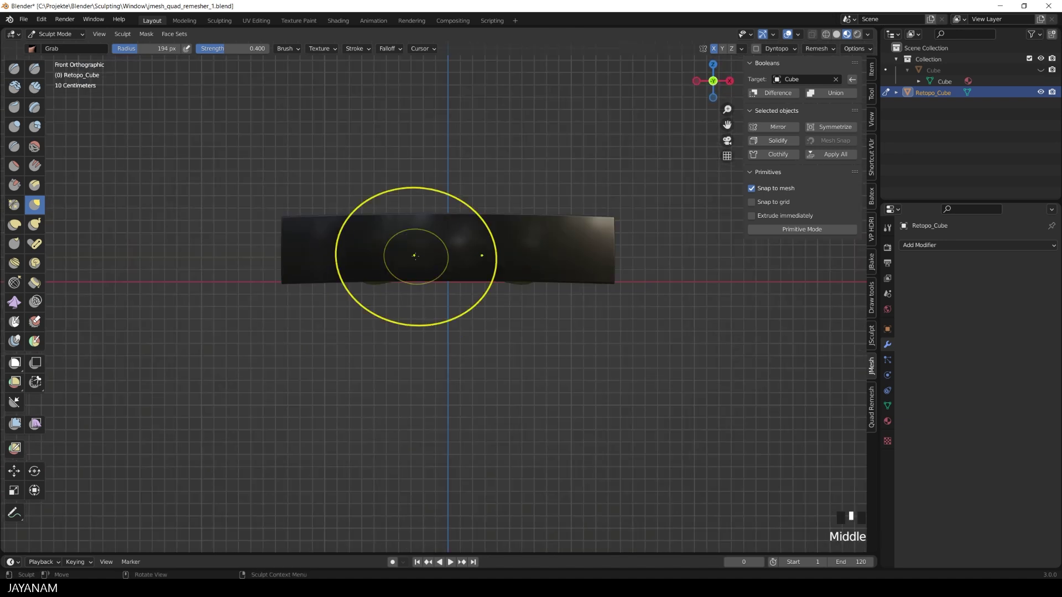
click(408, 237)
drag(409, 221, 517, 209)
drag(454, 256, 454, 243)
drag(525, 254, 529, 238)
drag(454, 219, 452, 210)
Set the Grab brush radius to 244 px and lift the middle of the slab in the right side view.
mouse_move(452, 209)
middle_down()
mouse_move(725, 285)
mouse_move(789, 222)
middle_up()
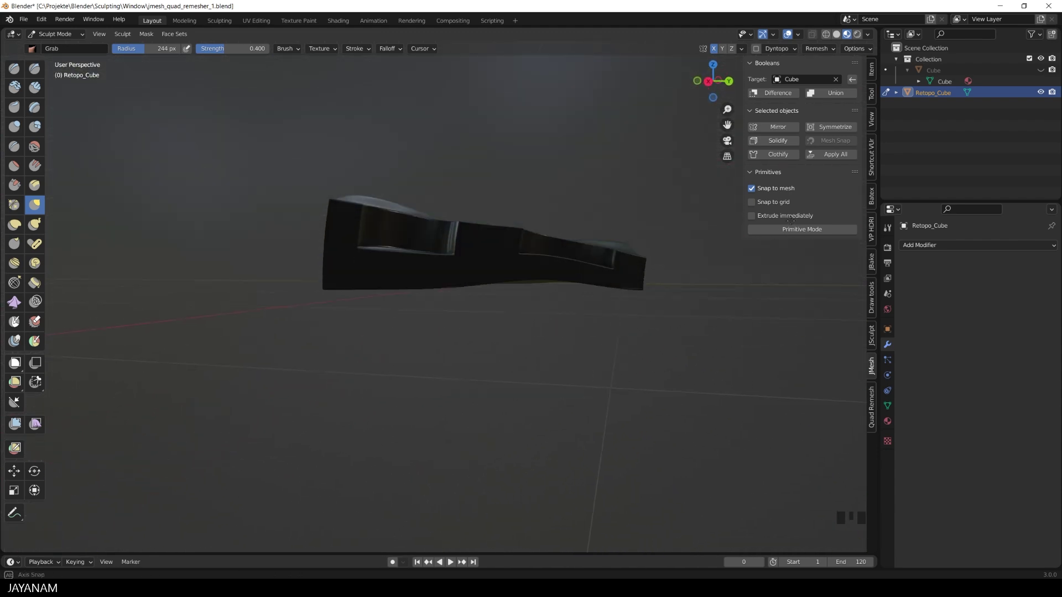
middle_drag(533, 277, 573, 290)
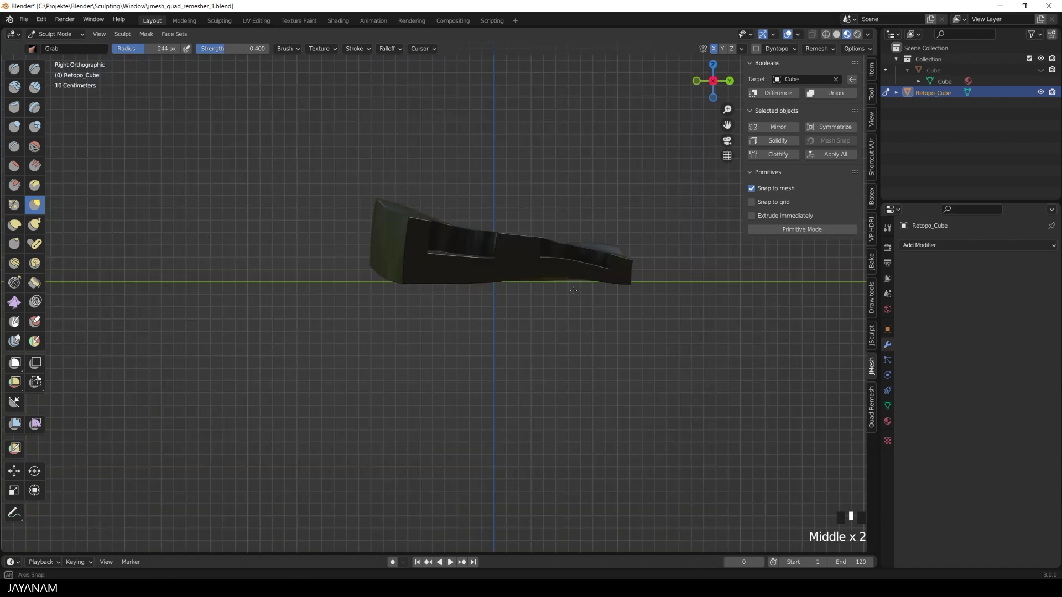
drag(498, 269, 501, 247)
drag(502, 249, 520, 227)
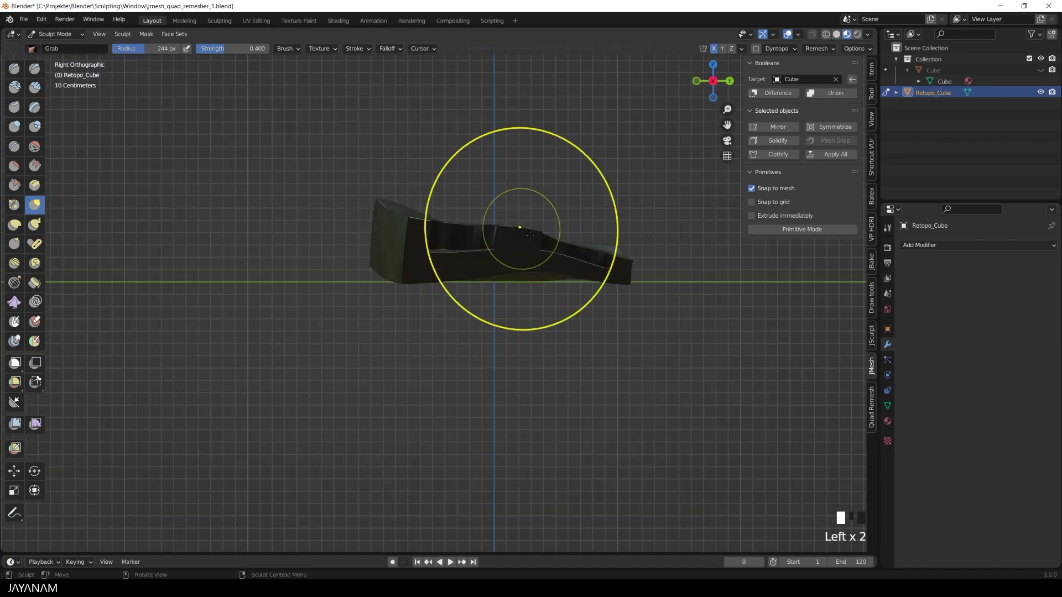
mouse_move(618, 259)
middle_down()
mouse_move(639, 392)
mouse_move(601, 415)
middle_up()
key(Tab)
key(Tab)
Pull the slab upward beside the cutouts near its narrow end with the Grab brush.
drag(356, 372, 369, 352)
middle_drag(460, 341, 407, 335)
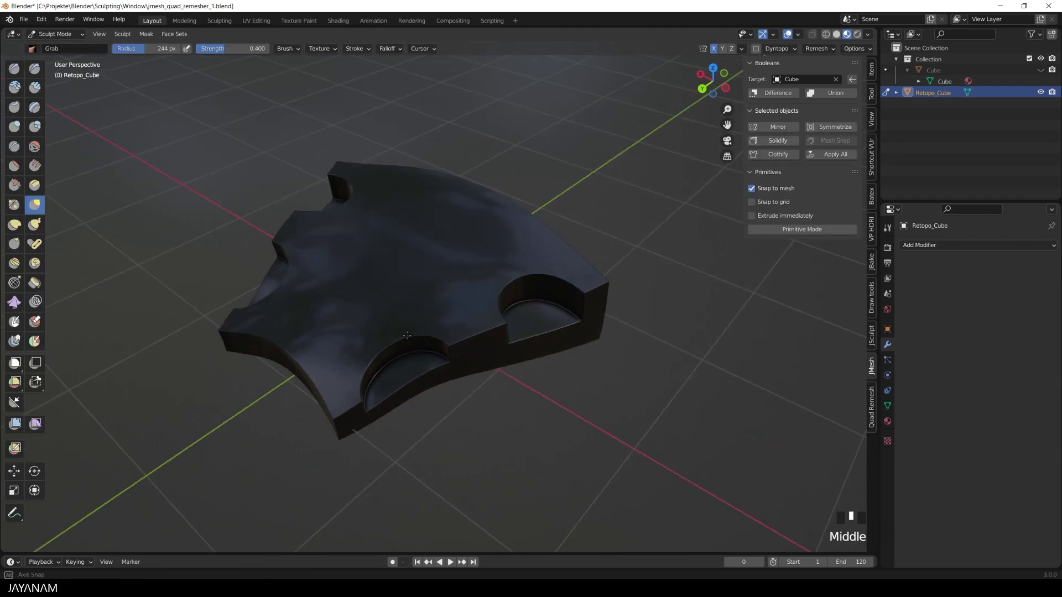
drag(375, 362, 381, 350)
mouse_move(535, 340)
middle_down()
mouse_move(387, 335)
mouse_move(555, 334)
mouse_move(545, 351)
mouse_move(592, 324)
middle_up()
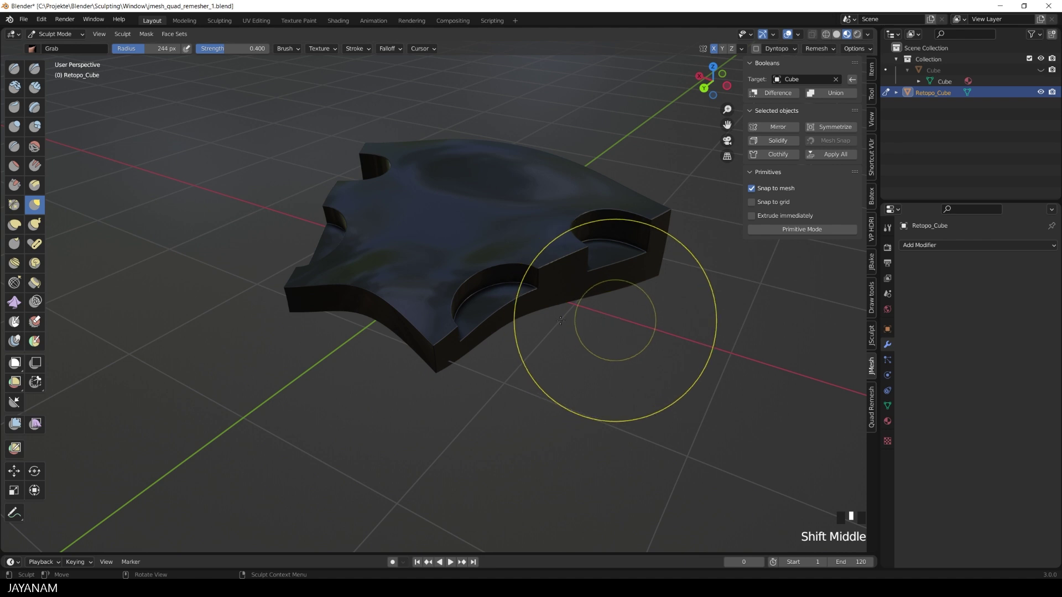
Use the Pose brush to bend the slab's narrow-end and wide-end corners downward.
click(35, 244)
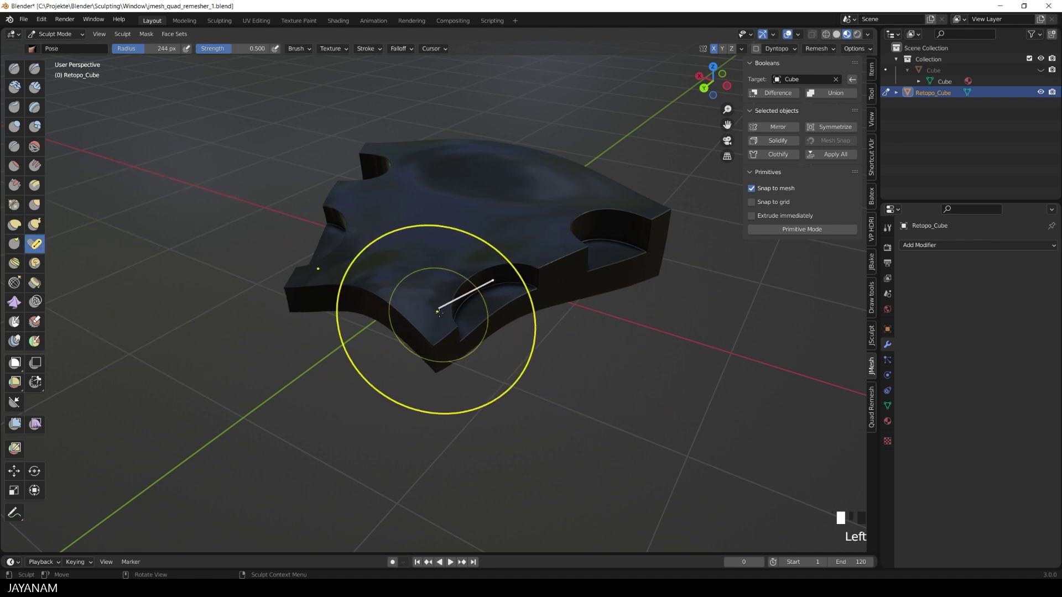
drag(437, 312, 441, 318)
mouse_move(447, 324)
middle_down()
mouse_move(502, 303)
mouse_move(505, 285)
middle_up()
drag(557, 278, 550, 287)
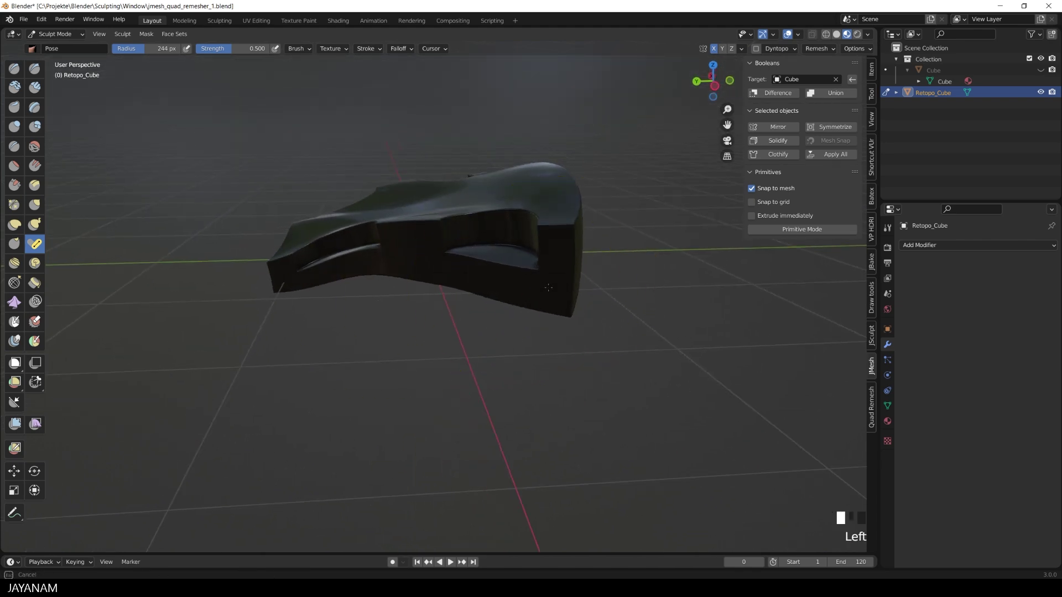
mouse_move(550, 287)
middle_down()
mouse_move(694, 307)
mouse_move(669, 332)
middle_up()
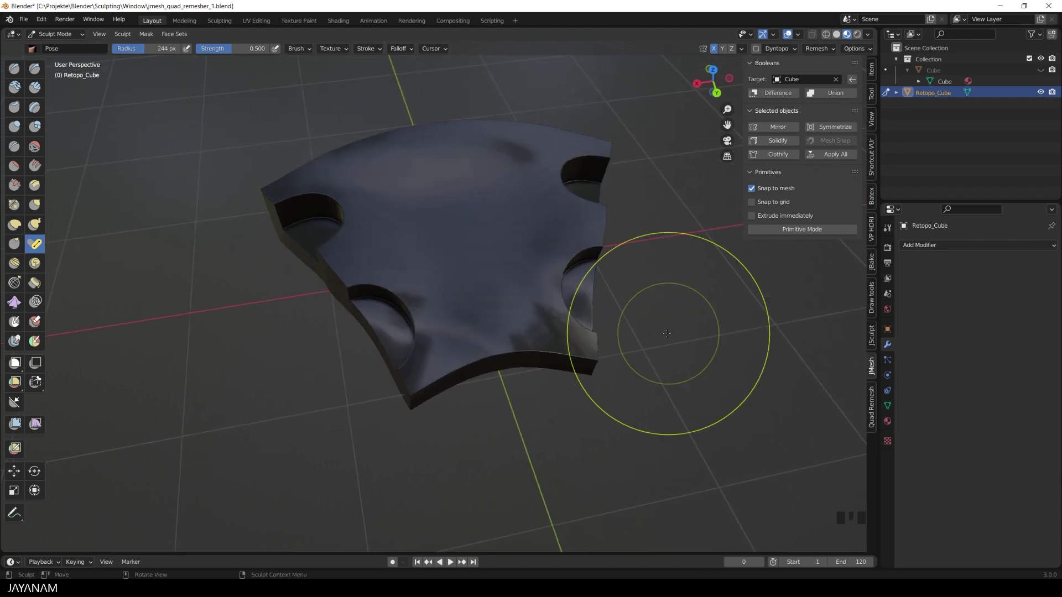
Return to the Grab brush and pull up the slab's top and underside along the wide end into a stronger arch.
key(g)
drag(426, 321, 438, 313)
middle_drag(338, 252, 446, 209)
drag(395, 161, 392, 145)
drag(486, 160, 486, 150)
drag(294, 168, 290, 161)
drag(289, 160, 287, 158)
drag(286, 159, 286, 157)
drag(221, 249, 231, 261)
drag(564, 252, 564, 249)
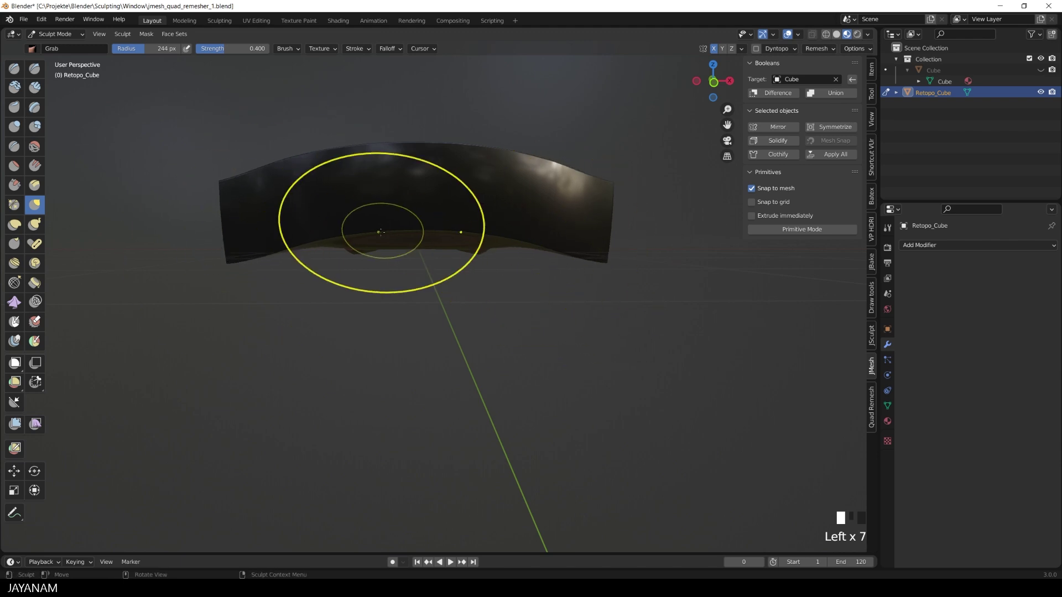
drag(382, 231, 381, 225)
mouse_move(528, 215)
middle_down()
mouse_move(370, 246)
mouse_move(398, 260)
middle_up()
key(Tab)
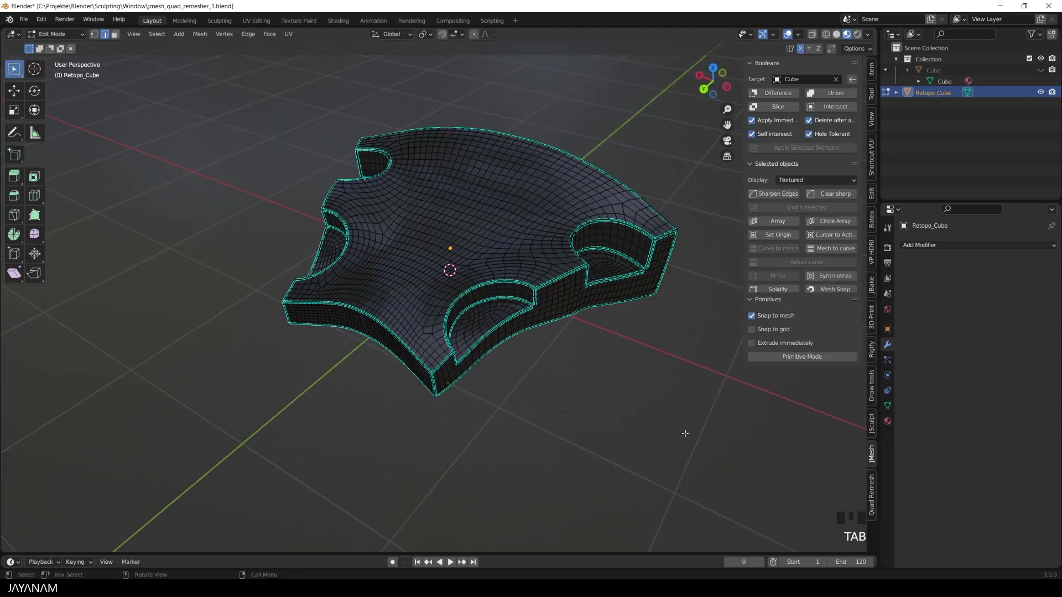
key(Tab)
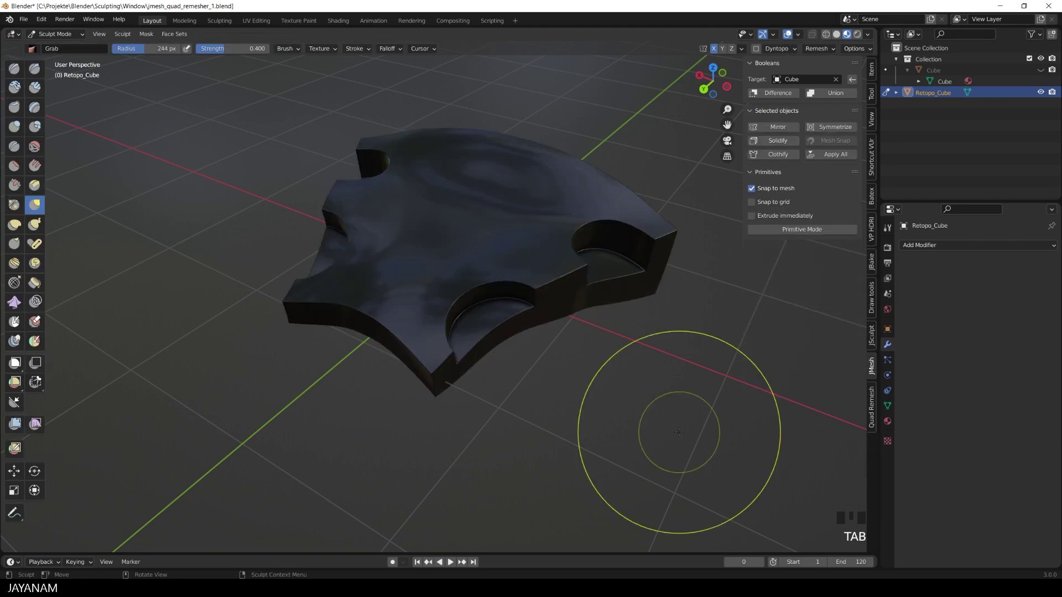
Deform the slab's sides around the edge cutouts further with the Grab brush.
mouse_move(533, 474)
middle_down()
mouse_move(657, 416)
mouse_move(601, 437)
mouse_move(541, 418)
middle_up()
shift+middle_drag(639, 405, 597, 445)
mouse_move(510, 365)
mouse_down()
mouse_move(513, 342)
mouse_move(572, 339)
mouse_up()
mouse_move(572, 338)
middle_down()
mouse_move(687, 446)
mouse_move(635, 431)
middle_up()
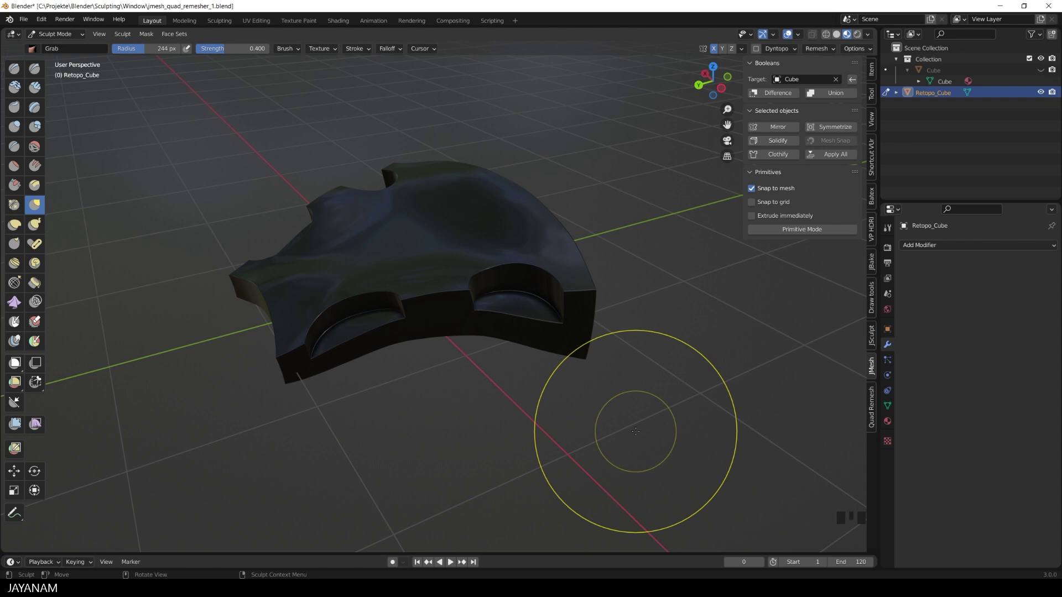
middle_drag(592, 355, 541, 303)
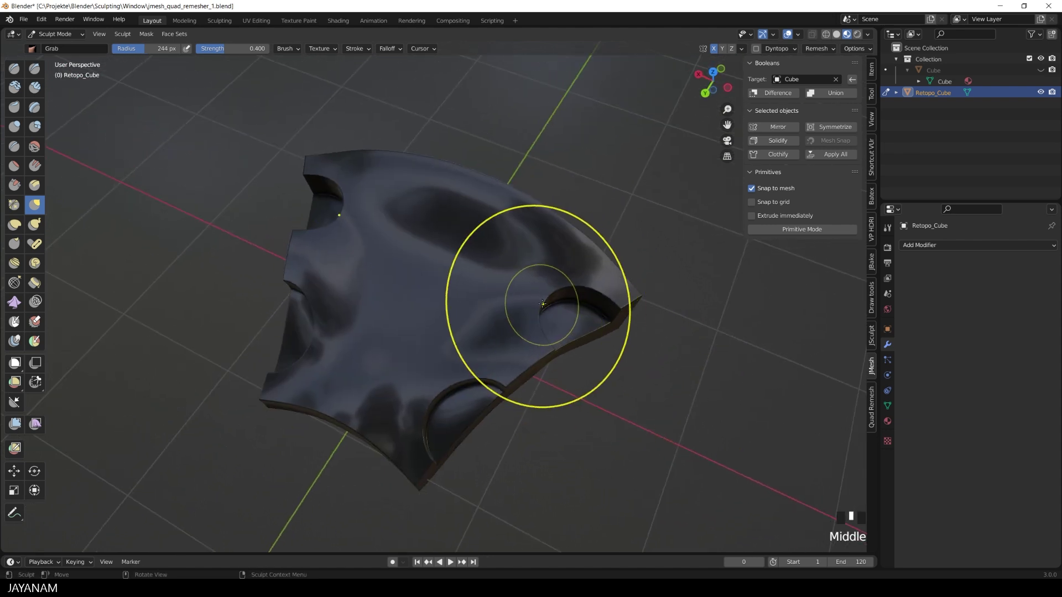
mouse_move(542, 303)
mouse_down()
mouse_move(534, 295)
mouse_move(624, 384)
mouse_up()
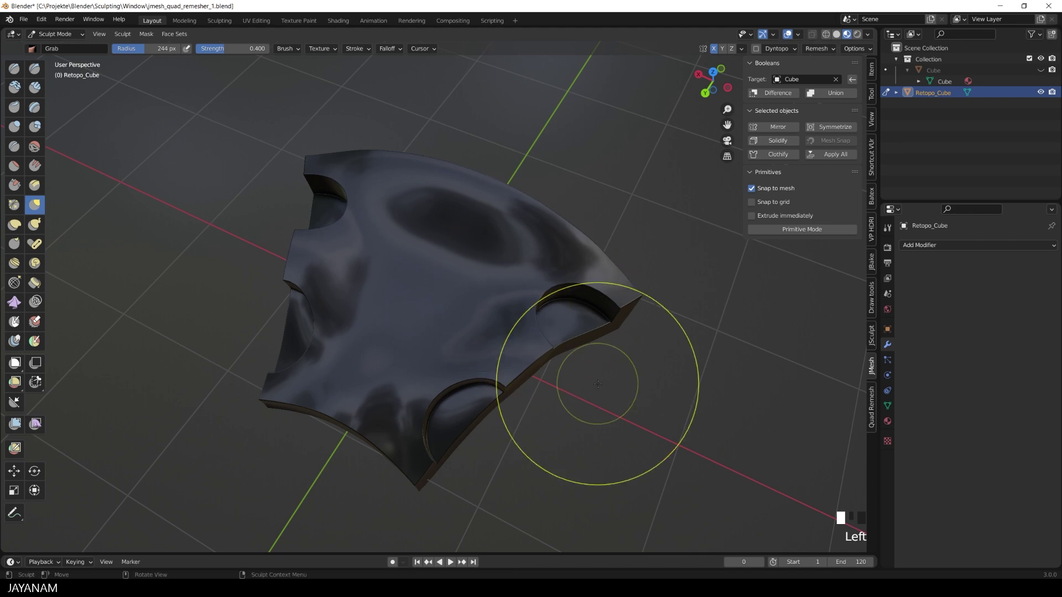
middle_drag(623, 384, 755, 324)
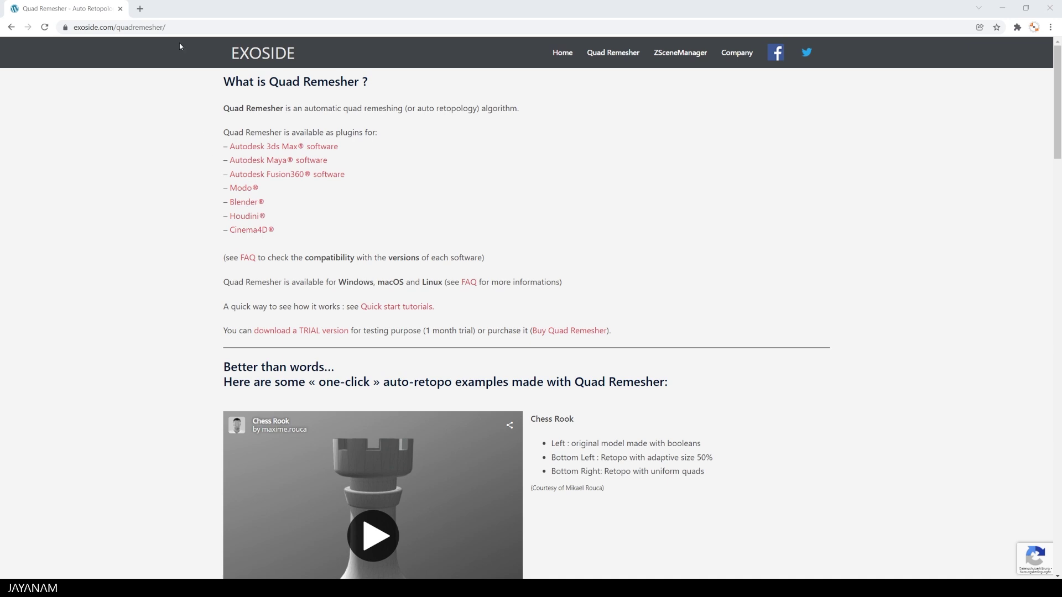
Switch to the browser and open the Quad Remesher download page on the Exoside website.
click(171, 27)
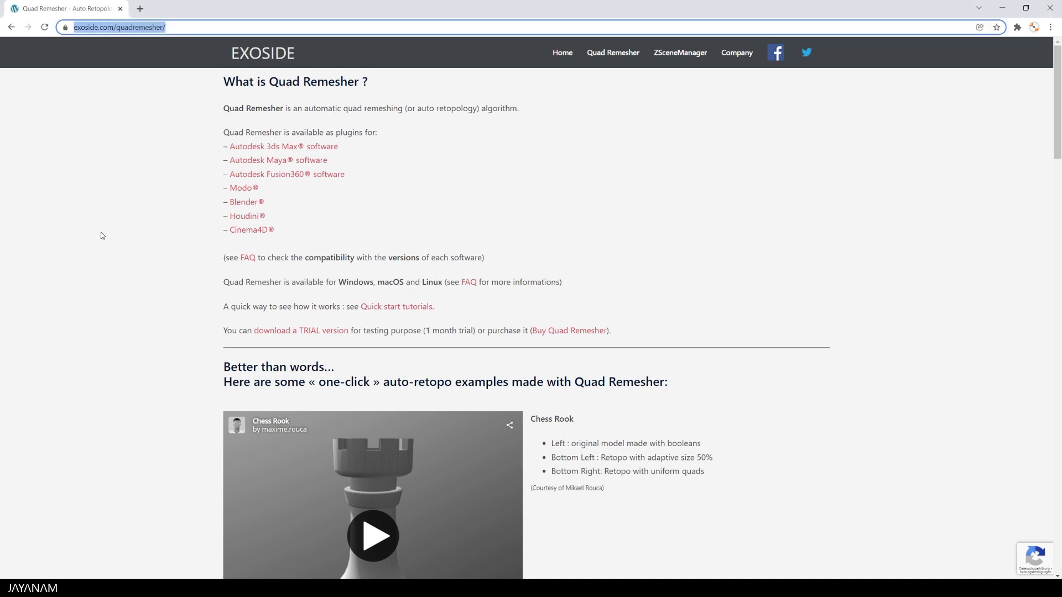
mouse_move(612, 52)
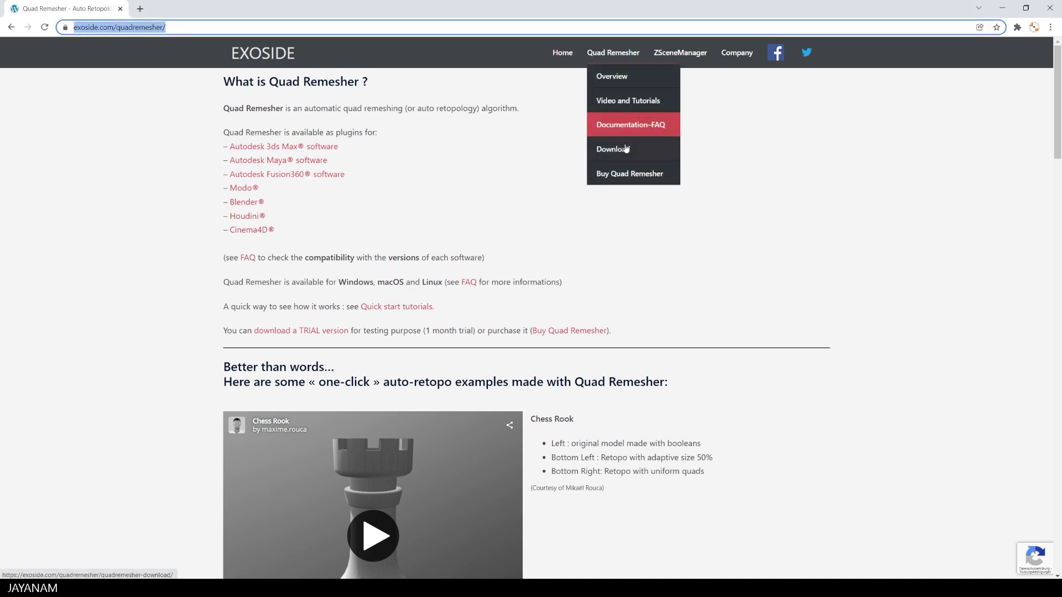
click(624, 153)
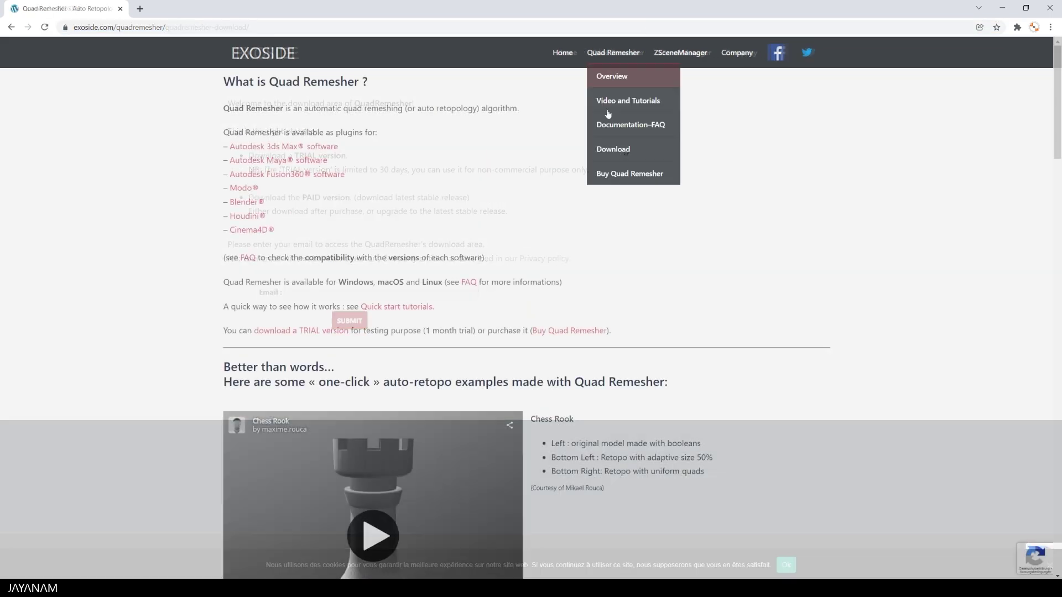
Open the Buy Quad Remesher page and review the Perpetual Pro, Perpetual Indie non-commercial and Subscription license prices.
click(608, 170)
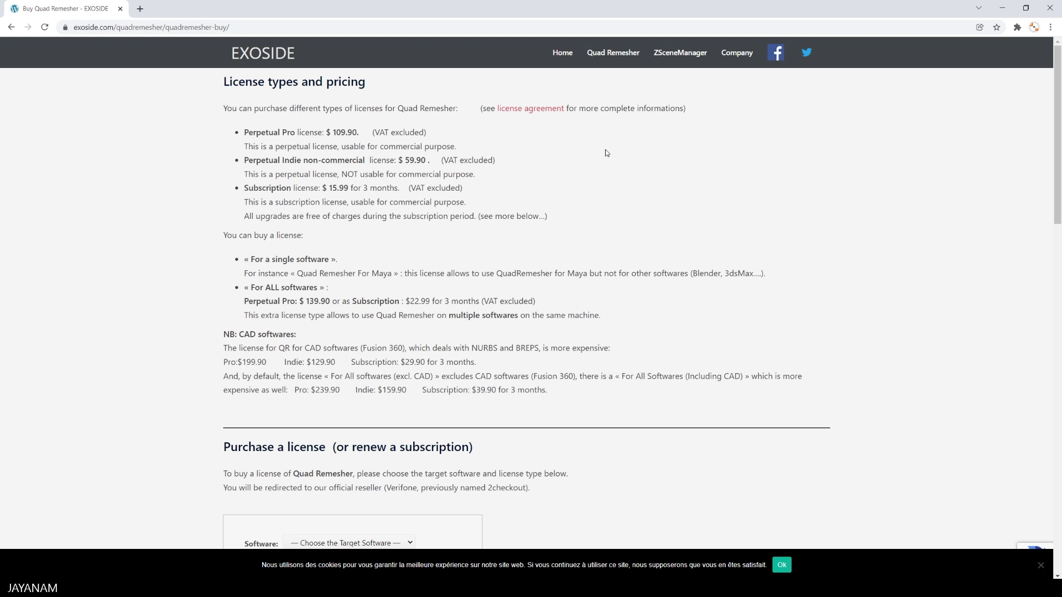
drag(244, 132, 374, 133)
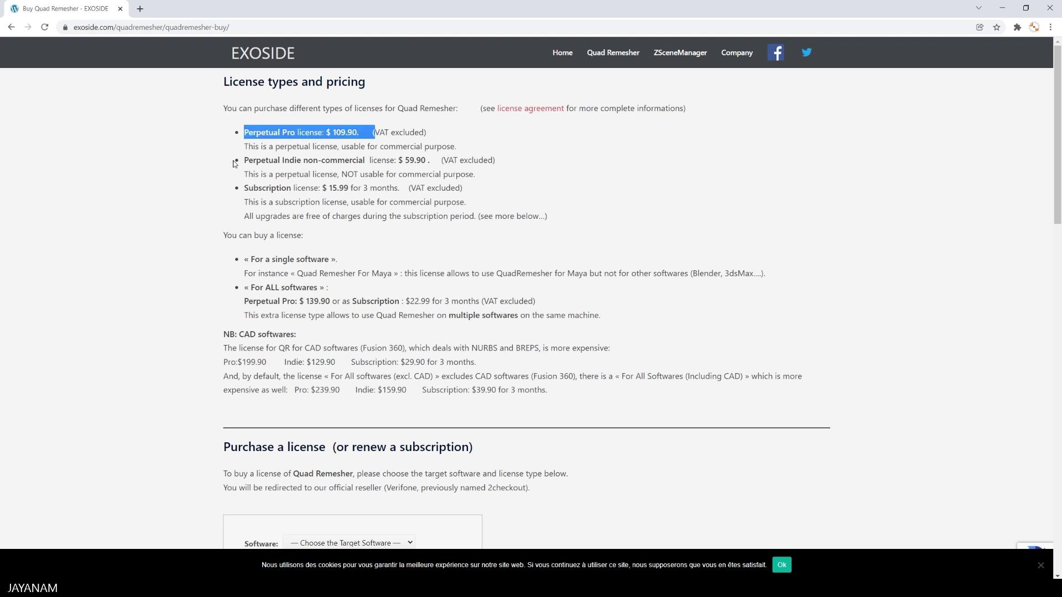
drag(235, 164, 368, 161)
drag(245, 189, 399, 188)
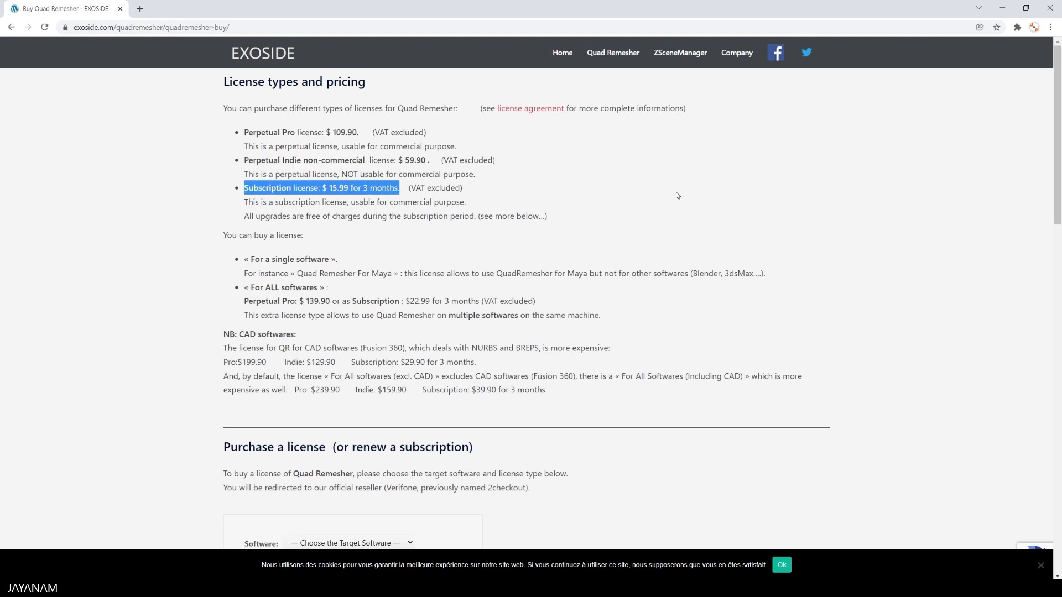